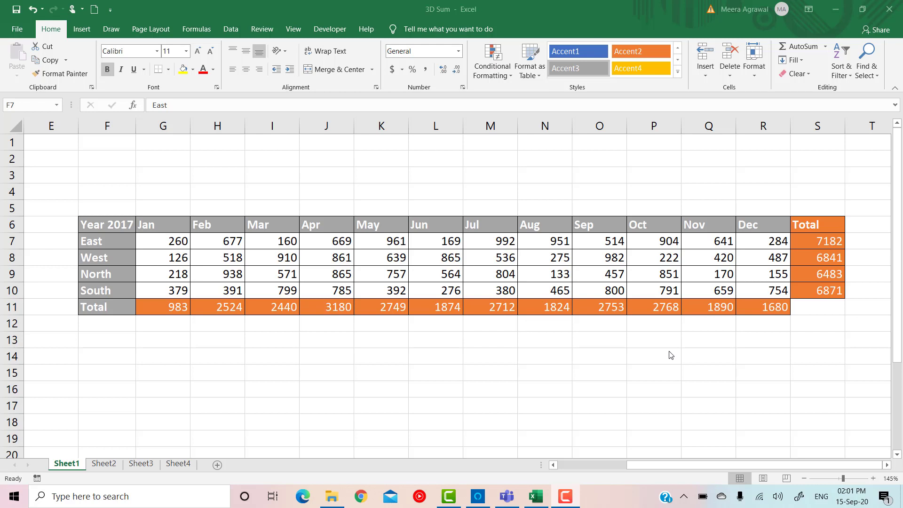
# Examine the yearly sales tables on Sheet2, Sheet3 and Sheet4, plus the monthly and East total formulas on Sheet1.
pyautogui.click(103, 469)
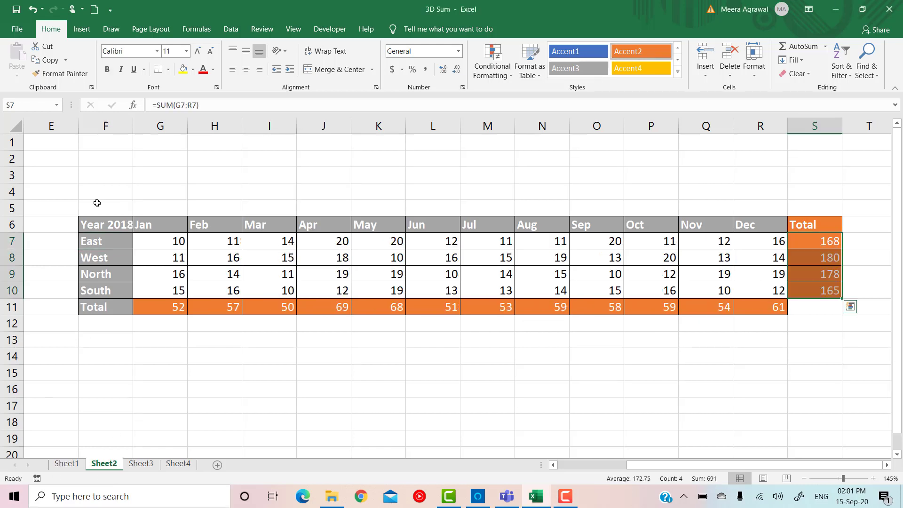
pyautogui.click(141, 465)
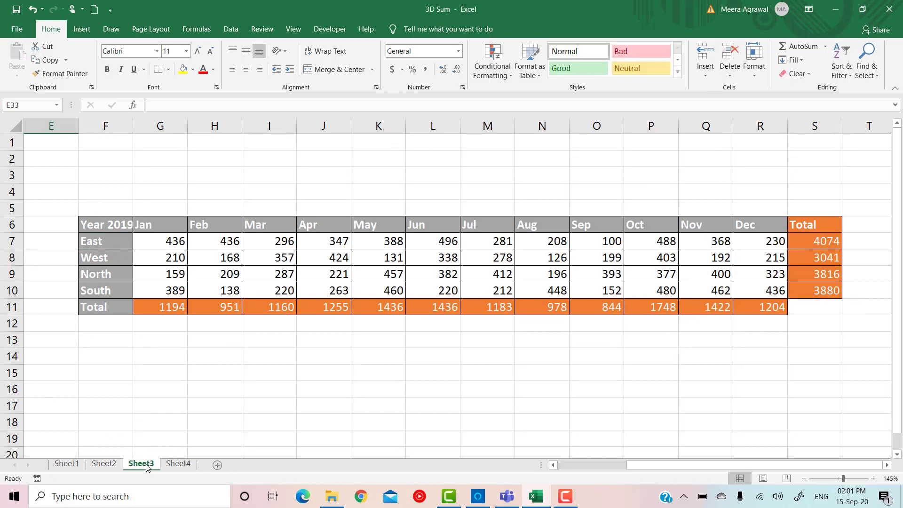
pyautogui.click(179, 465)
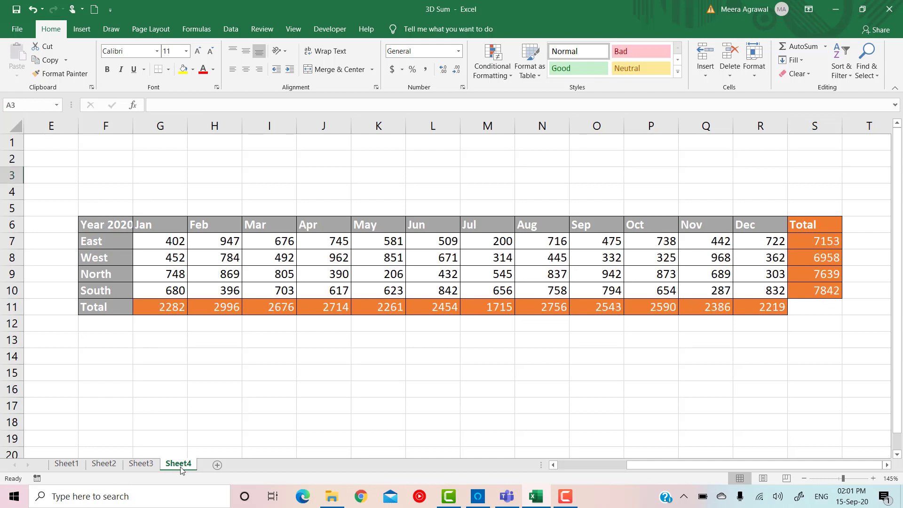
pyautogui.click(69, 465)
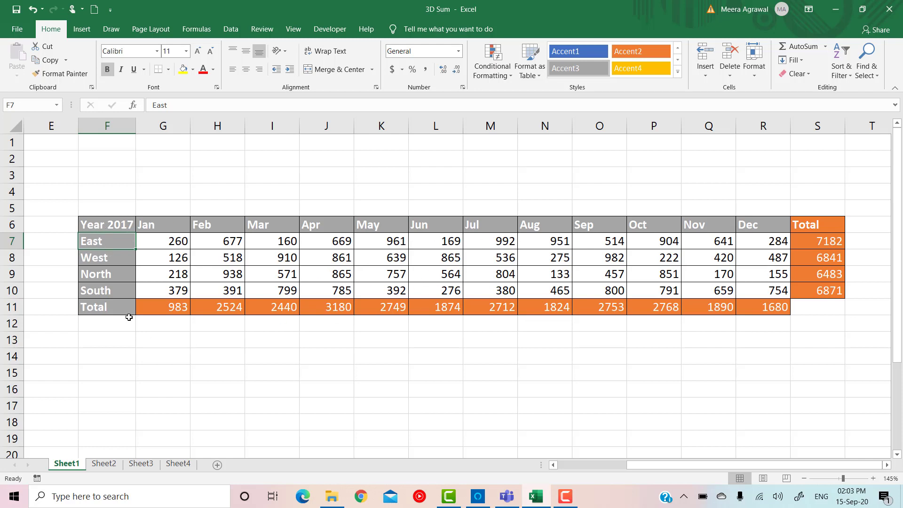
pyautogui.moveTo(161, 307); pyautogui.dragTo(772, 309)
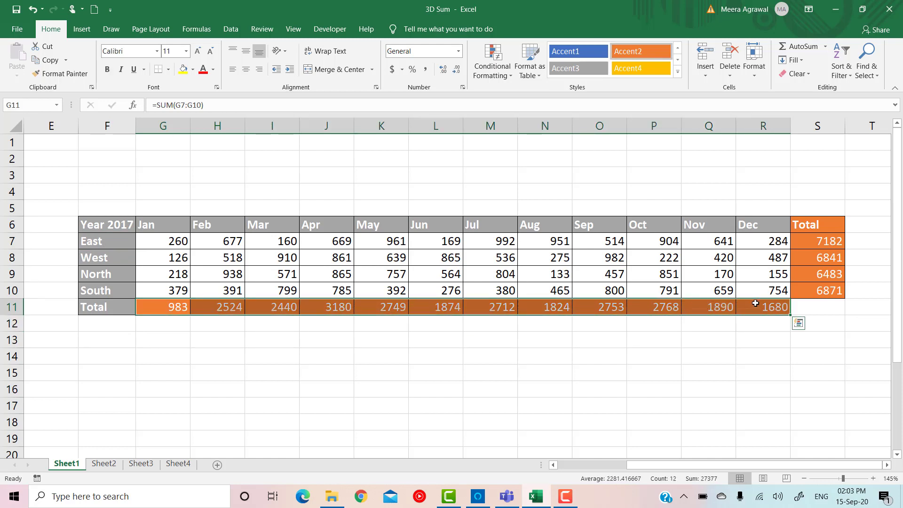
pyautogui.click(172, 309)
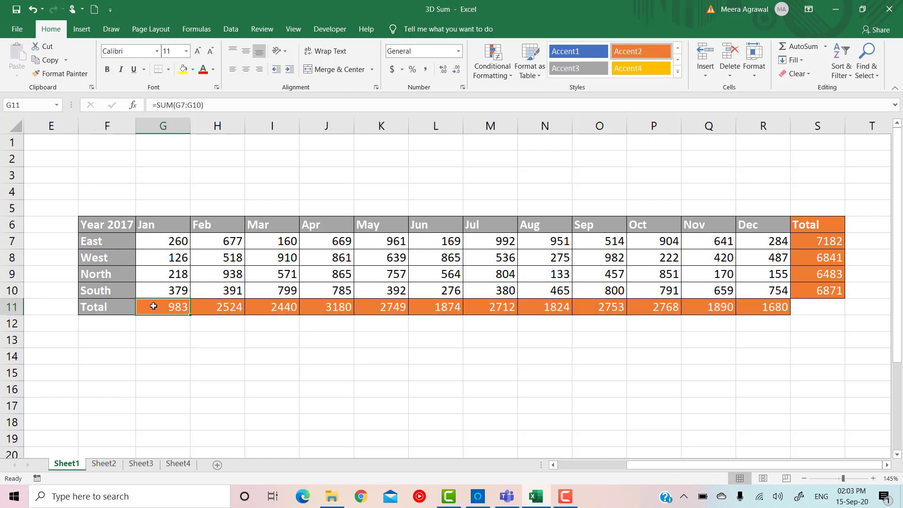
pyautogui.click(224, 312)
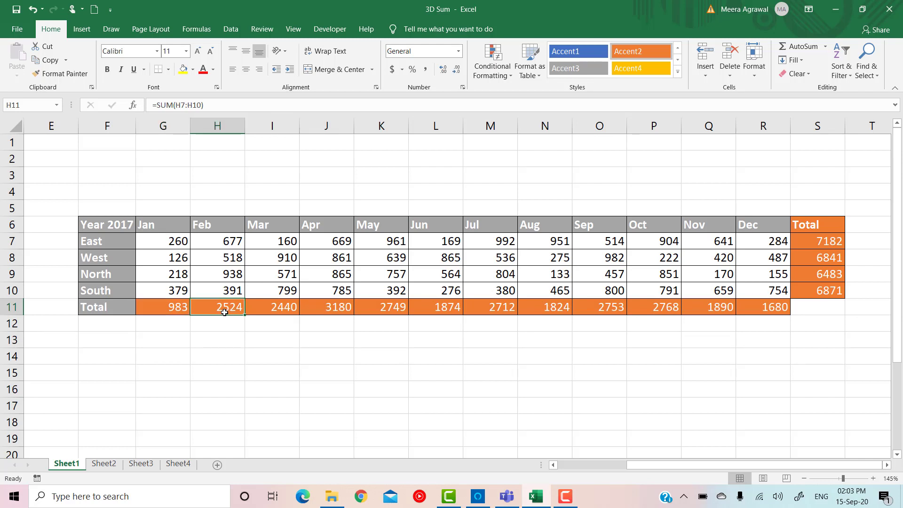
pyautogui.click(796, 246)
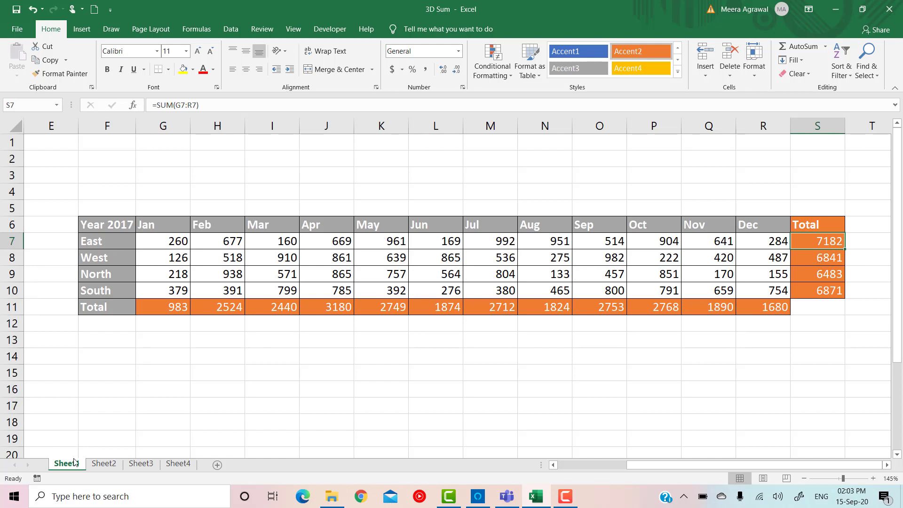
# Compare the region and month layout of the tables on Sheet2, Sheet3 and Sheet4 with the one on Sheet1.
pyautogui.click(104, 464)
pyautogui.click(141, 464)
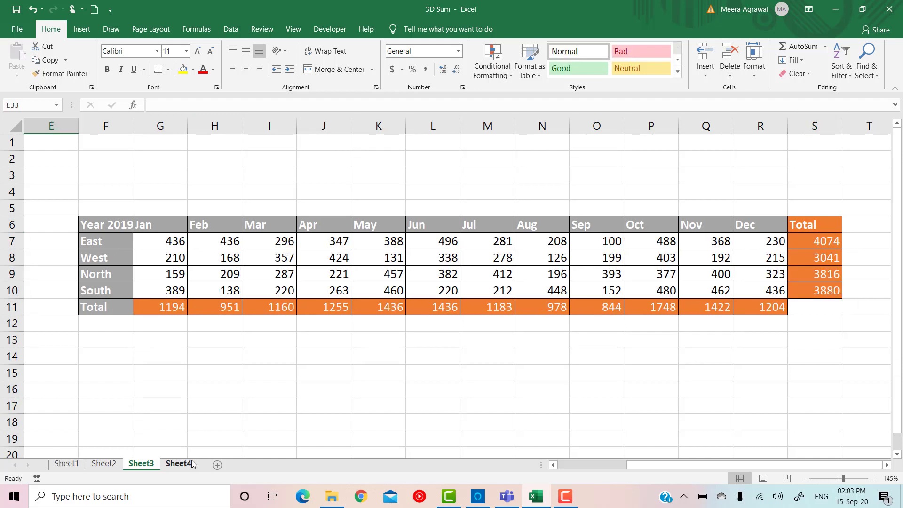
pyautogui.click(182, 465)
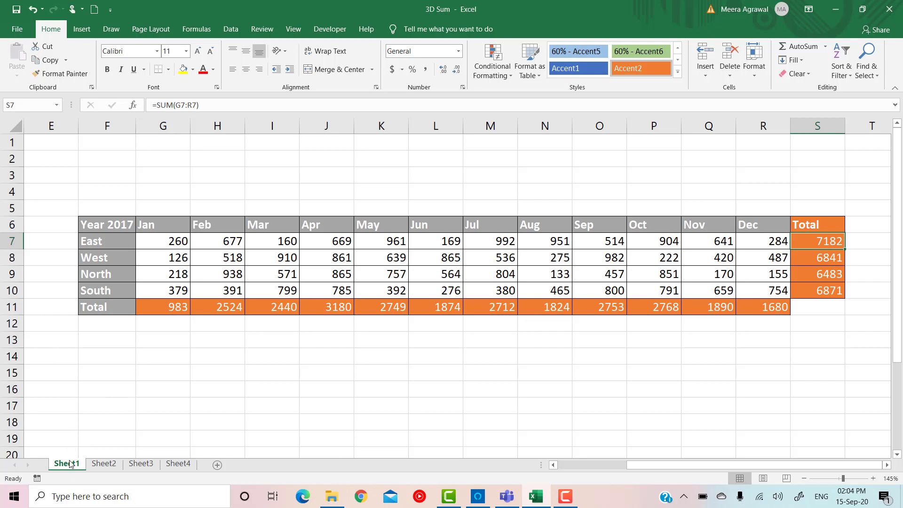
pyautogui.click(96, 463)
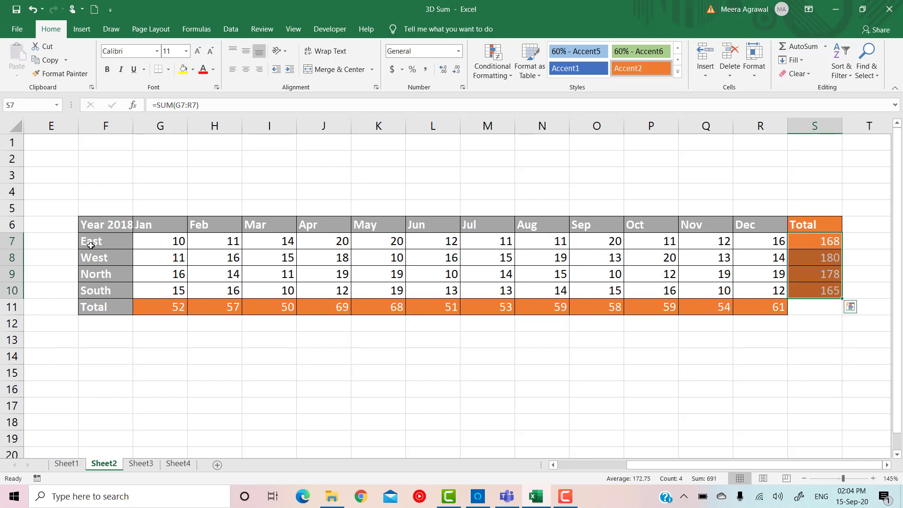
pyautogui.click(65, 467)
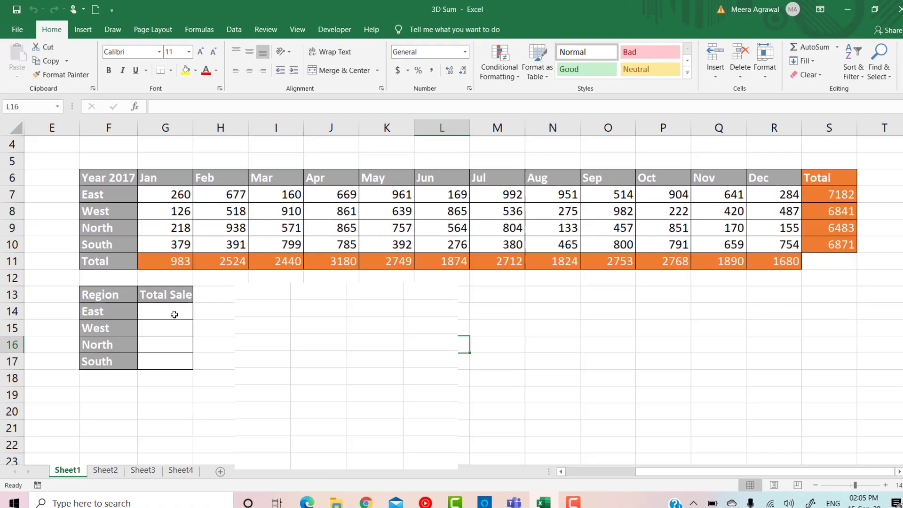
# Calculate East's total sale across all four sheets in G14 of Sheet1 with =SUM(Sheet1:Sheet4!G7:R7).
pyautogui.click(172, 310)
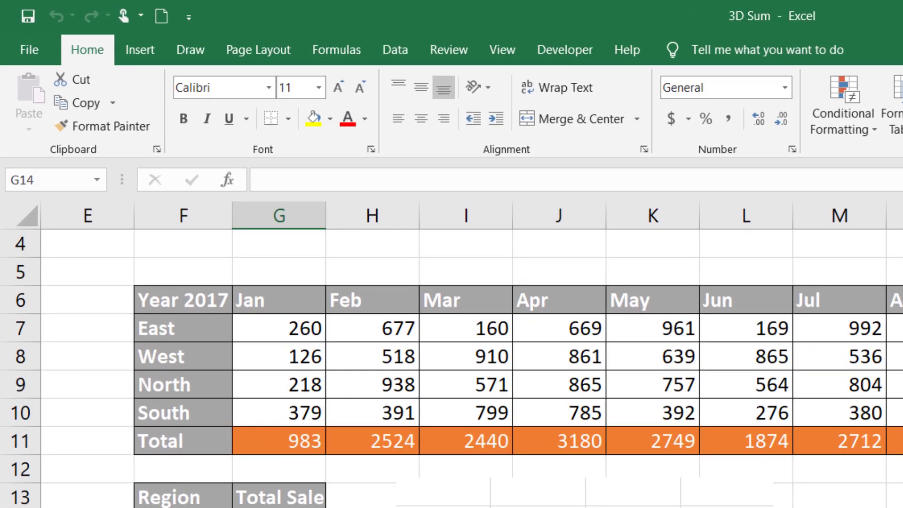
pyautogui.write('=')
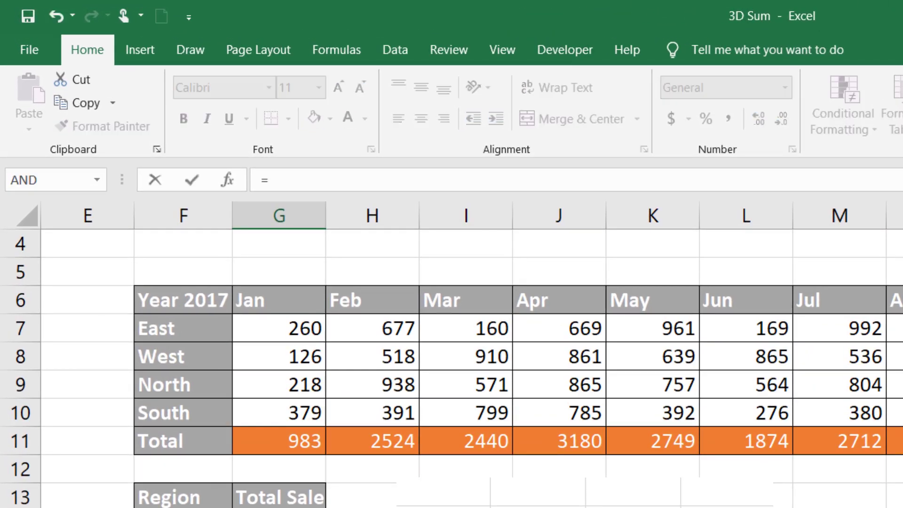
pyautogui.write('sum')
pyautogui.press('Tab')
pyautogui.write('Shee')
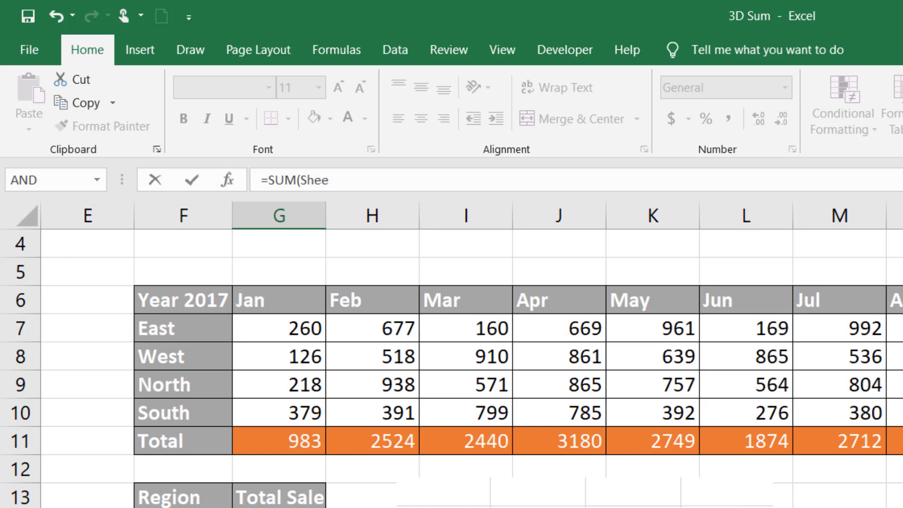
pyautogui.write('t1:Sheet4!')
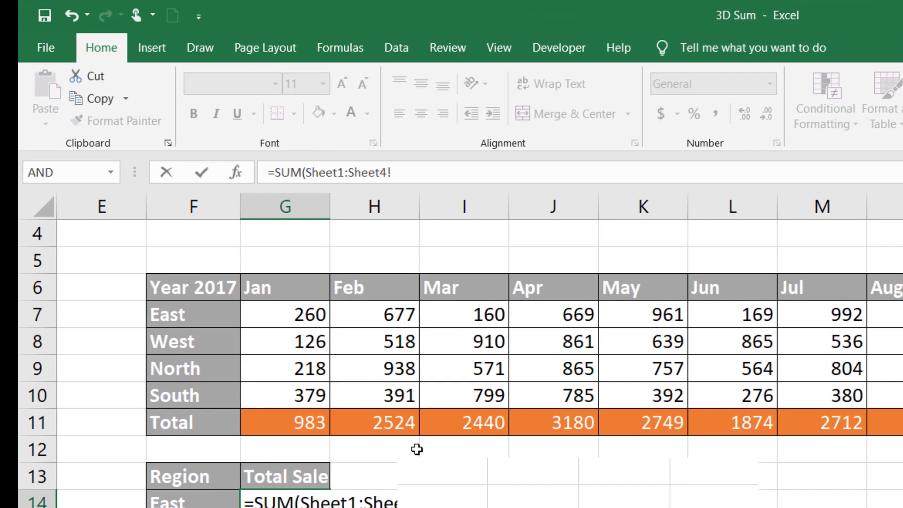
pyautogui.write('g7:')
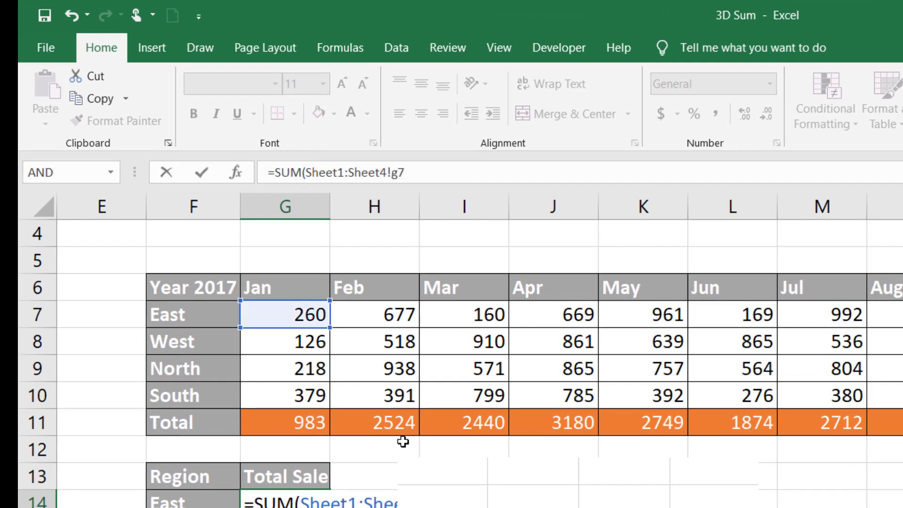
pyautogui.write('r7')
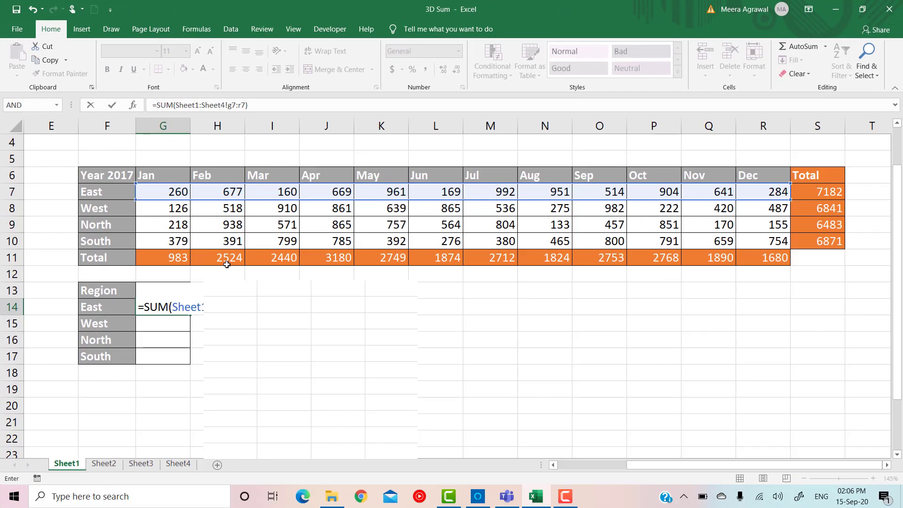
pyautogui.press('Return')
# Copy the East total sale formula from G14 down to the West, North and South rows, G15:G17.
pyautogui.press('Up')
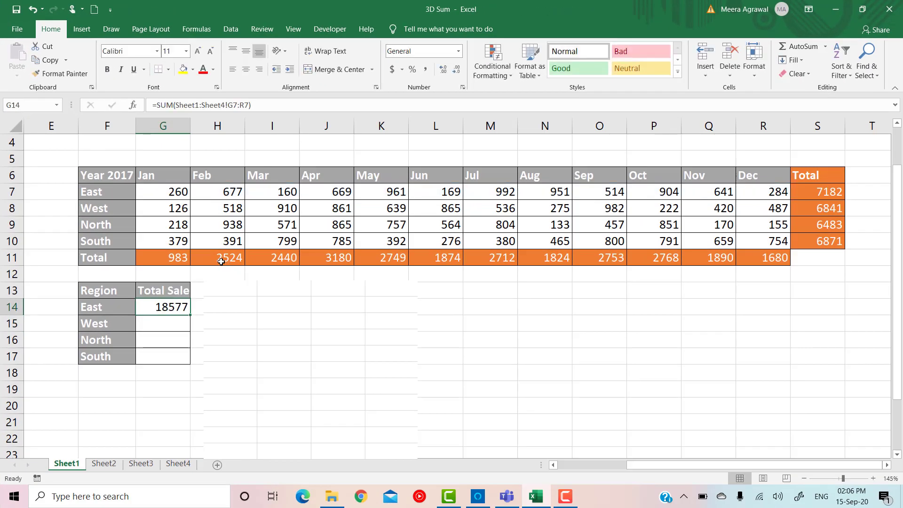
pyautogui.moveTo(190, 316); pyautogui.dragTo(193, 369)
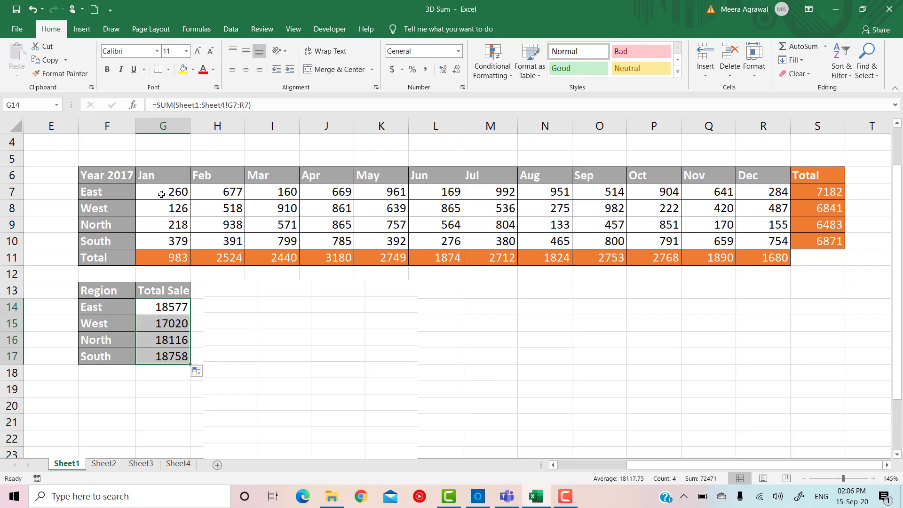
pyautogui.click(170, 311)
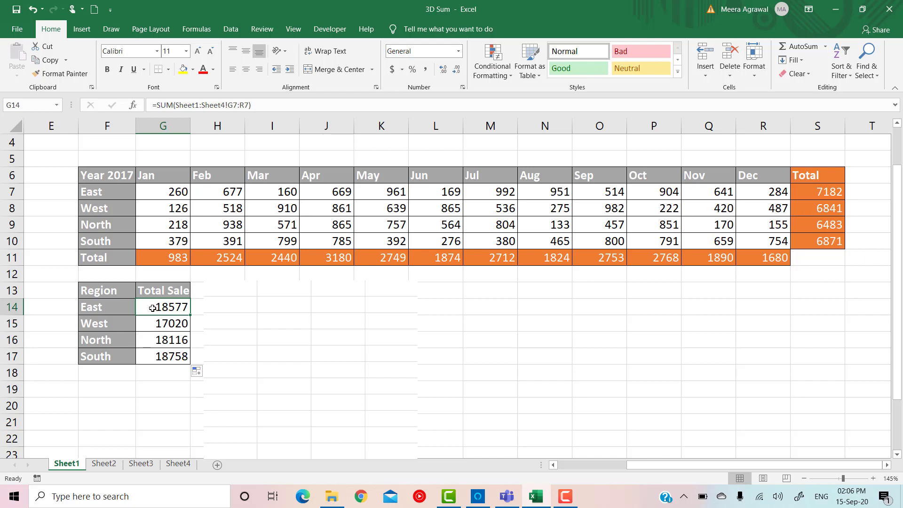
# Start a cross-check list of East's yearly totals on Sheet1, entering 2017 in M14 and 7182 in N14.
pyautogui.click(104, 463)
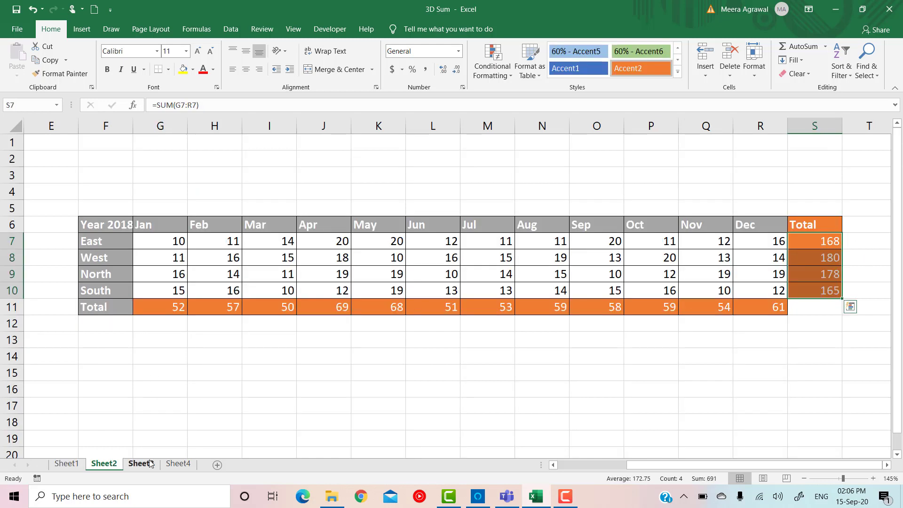
pyautogui.click(141, 464)
pyautogui.click(174, 465)
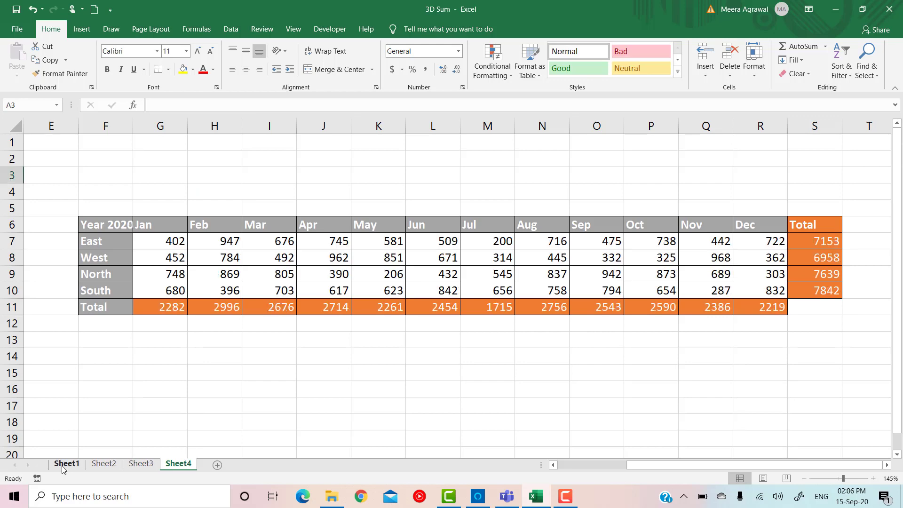
pyautogui.click(66, 464)
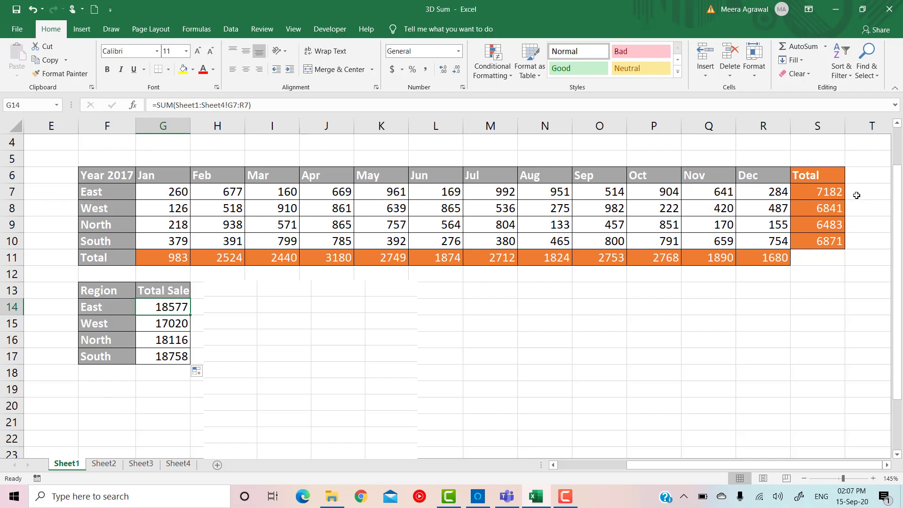
pyautogui.click(532, 306)
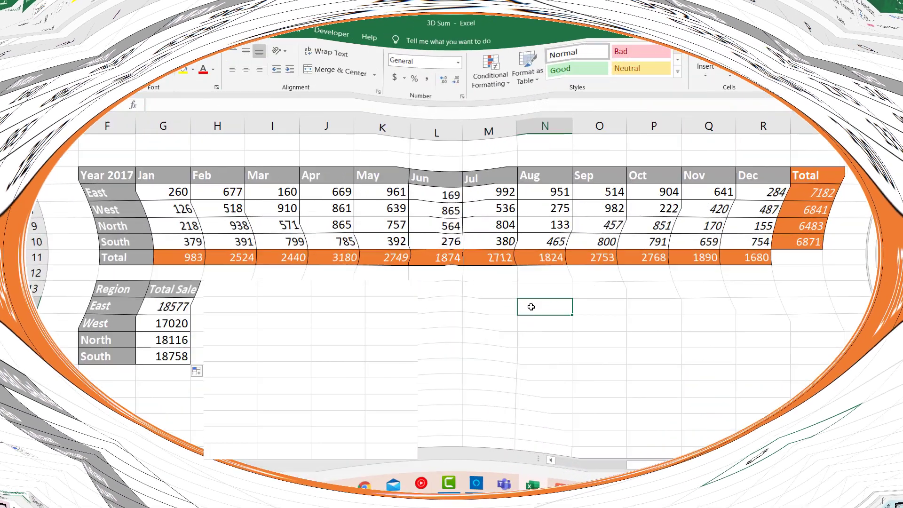
pyautogui.write('7182')
pyautogui.press('Return')
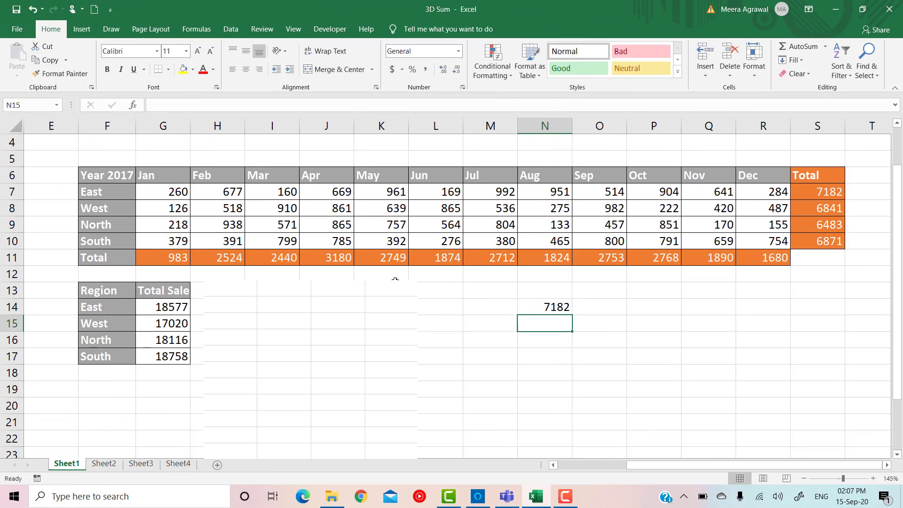
pyautogui.click(489, 309)
pyautogui.write('2017')
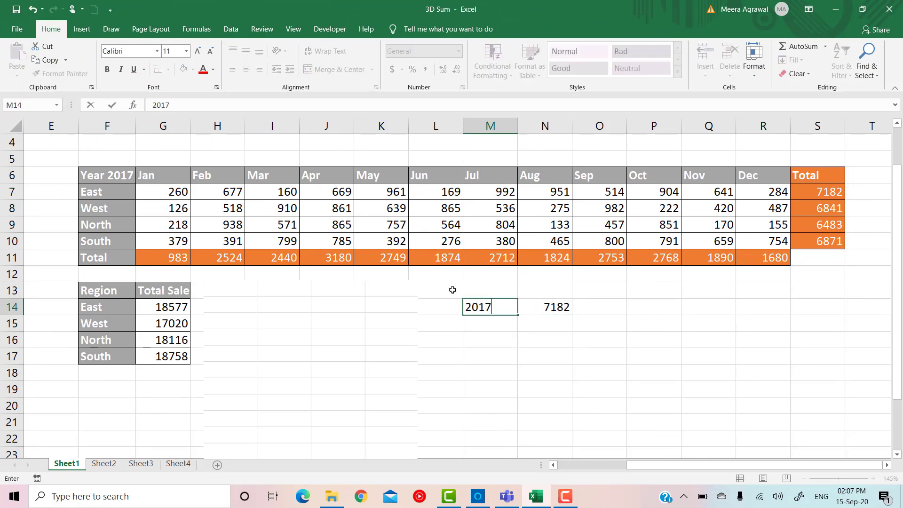
pyautogui.press('Return')
# Add East's total from Sheet2 to the cross-check list, entering 2018 in M15 and 168 in N15.
pyautogui.click(104, 466)
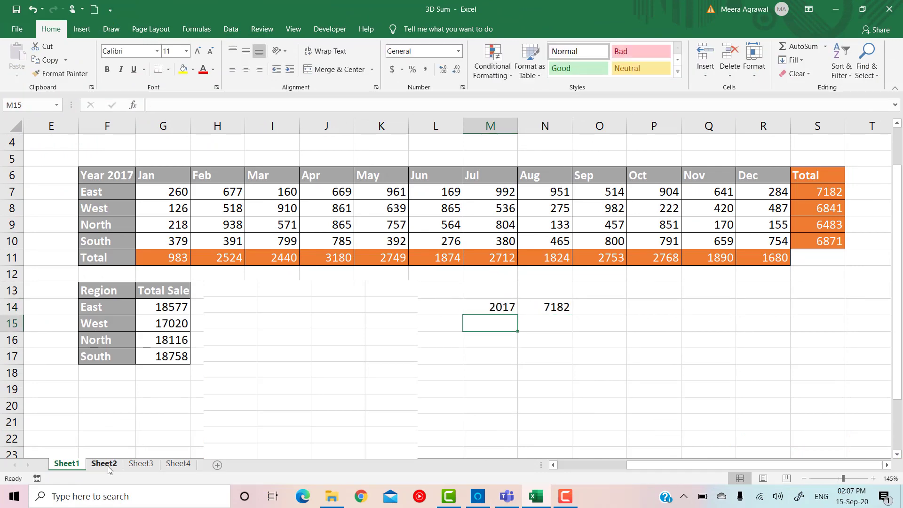
pyautogui.click(78, 467)
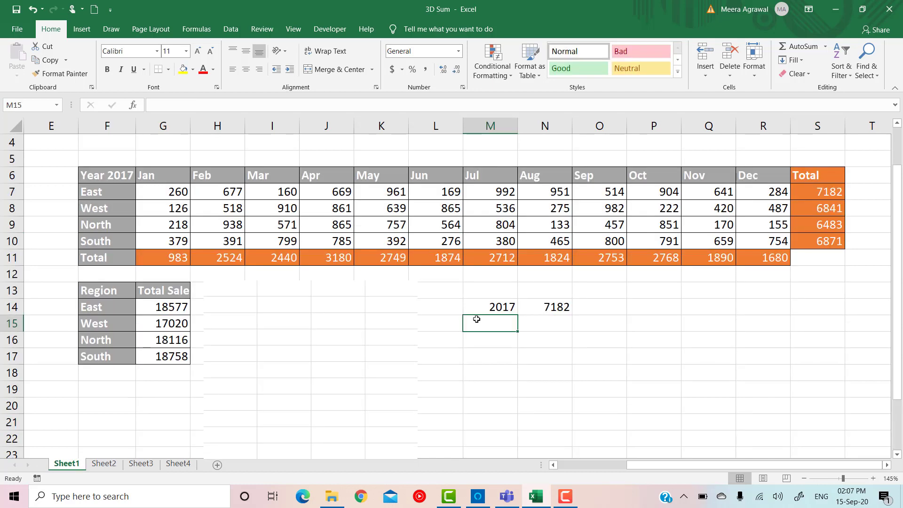
pyautogui.write('2018')
pyautogui.press('Tab')
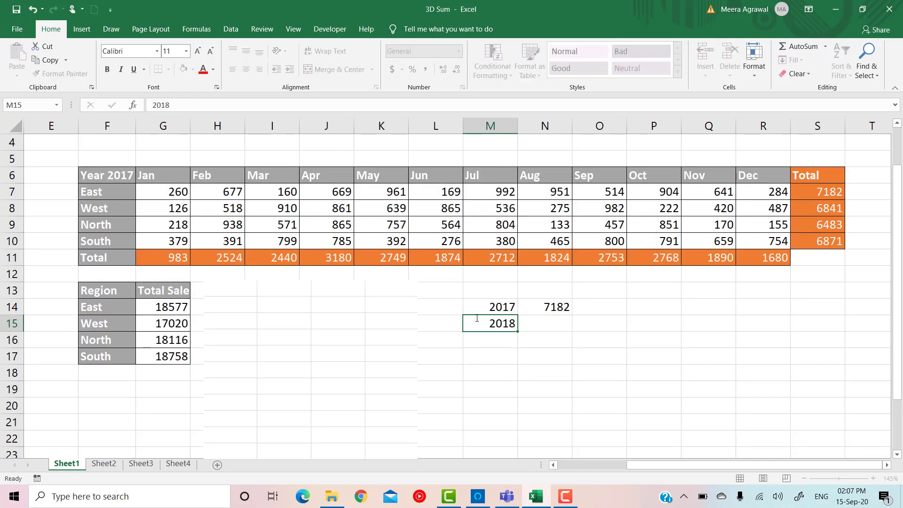
pyautogui.write('168')
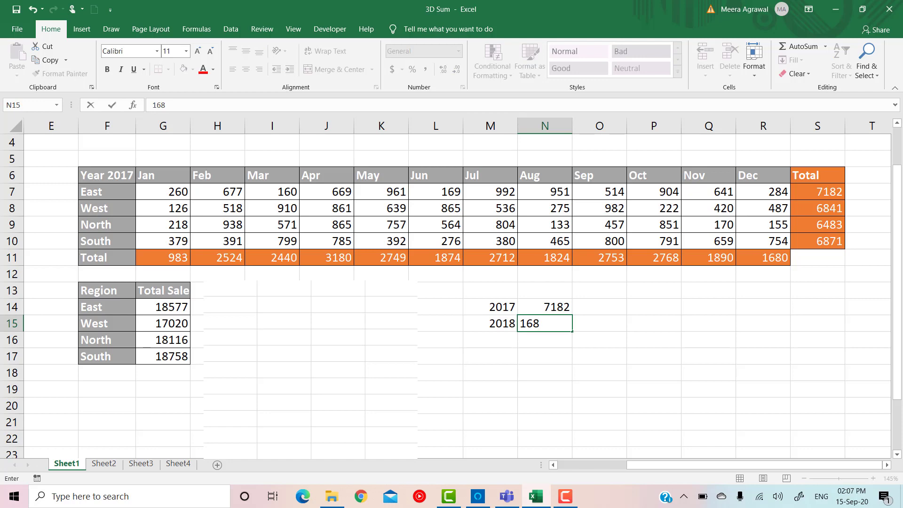
# Add East's total from Sheet3 to the cross-check list on Sheet1, entering 4074 in N16 and 2019 in M16.
pyautogui.click(141, 464)
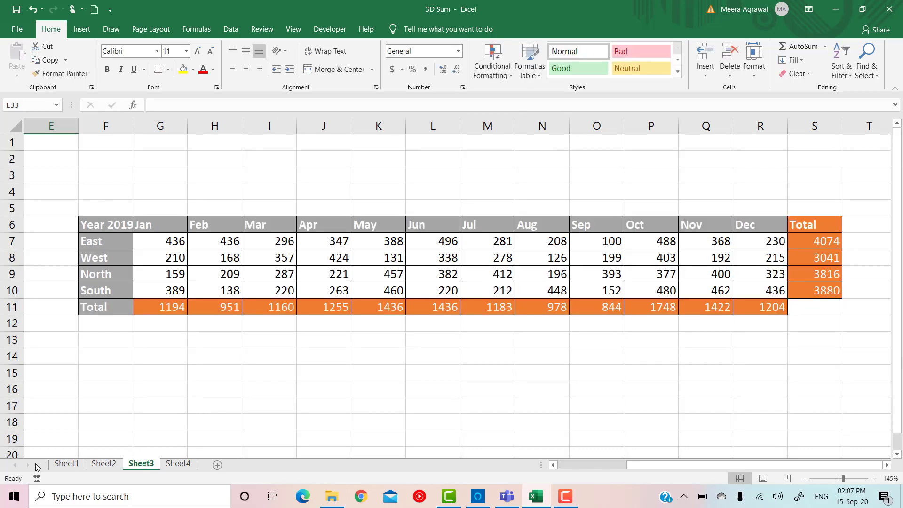
pyautogui.click(59, 464)
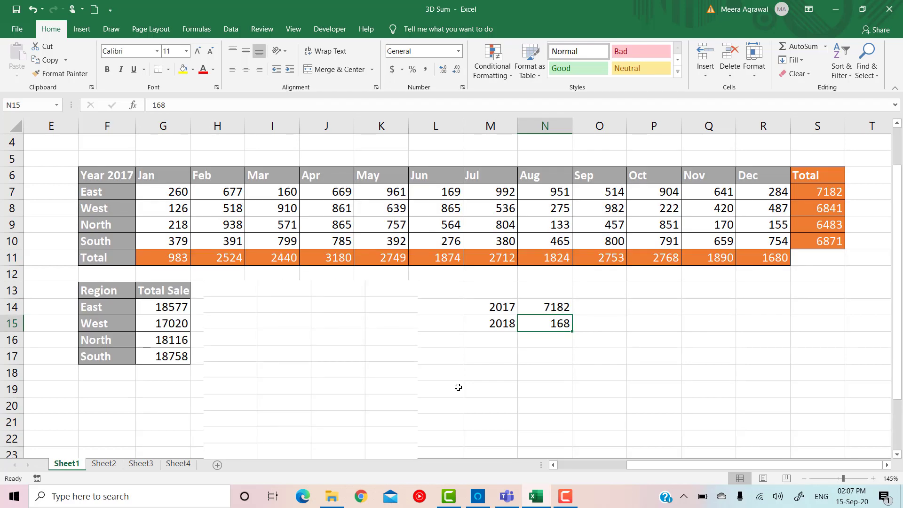
pyautogui.press('Down')
pyautogui.write('4074')
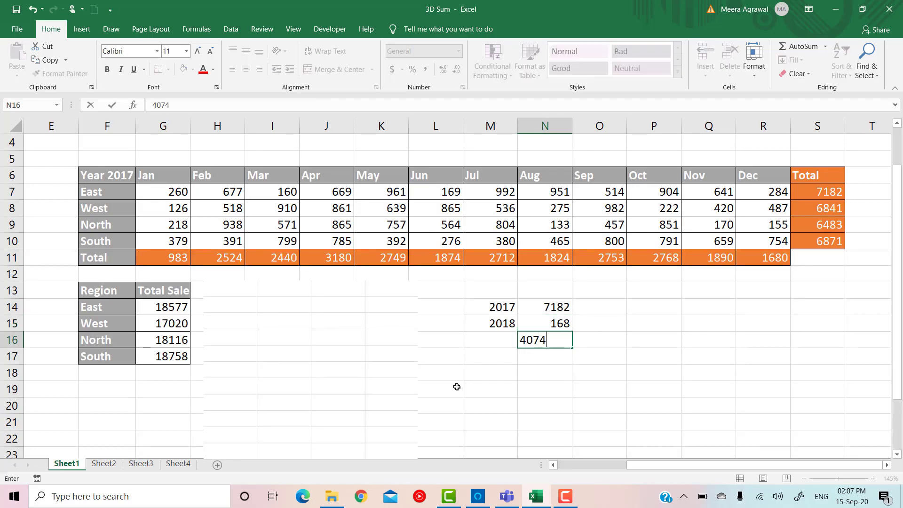
pyautogui.press('Return')
pyautogui.press('Up')
pyautogui.press('Left')
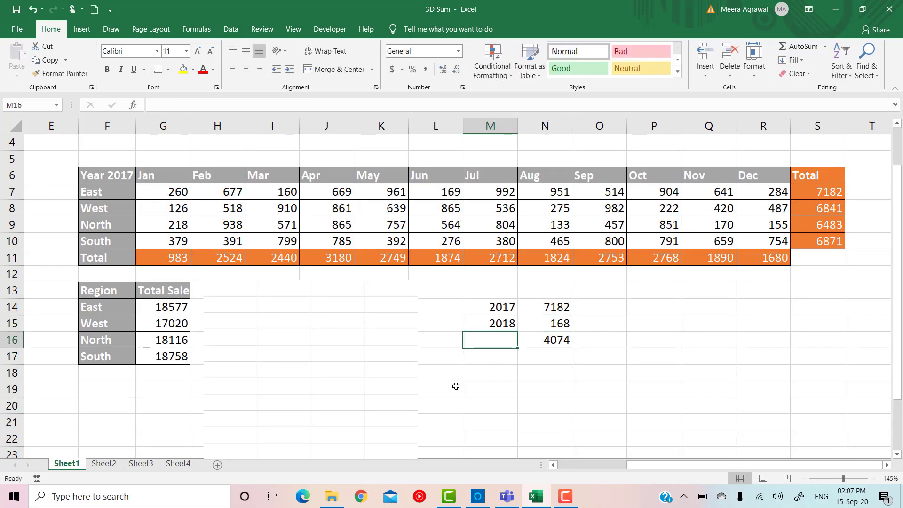
pyautogui.write('2019')
pyautogui.press('Return')
# Add East's total from Sheet4 to the cross-check list on Sheet1, entering 2020 in M17 and 7153 in N17.
pyautogui.write('2020')
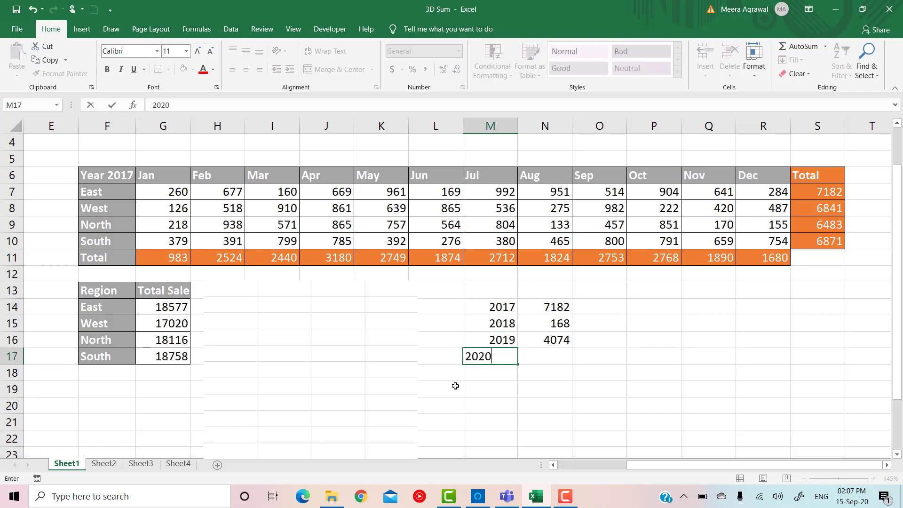
pyautogui.press('Return')
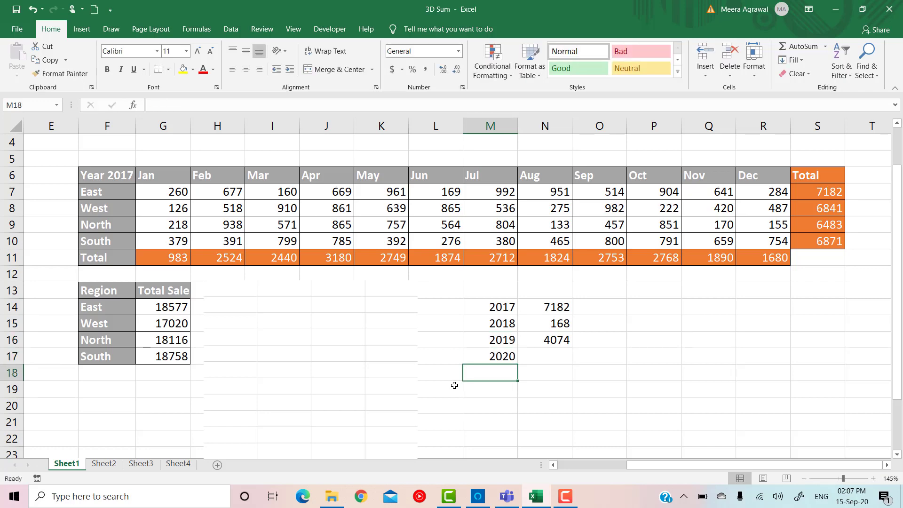
pyautogui.click(182, 464)
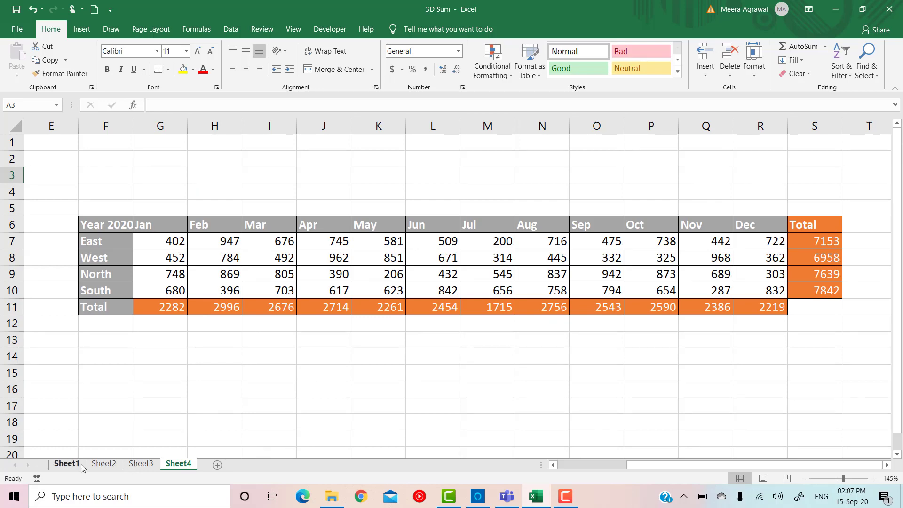
pyautogui.click(67, 464)
pyautogui.press('Right')
pyautogui.press('Up')
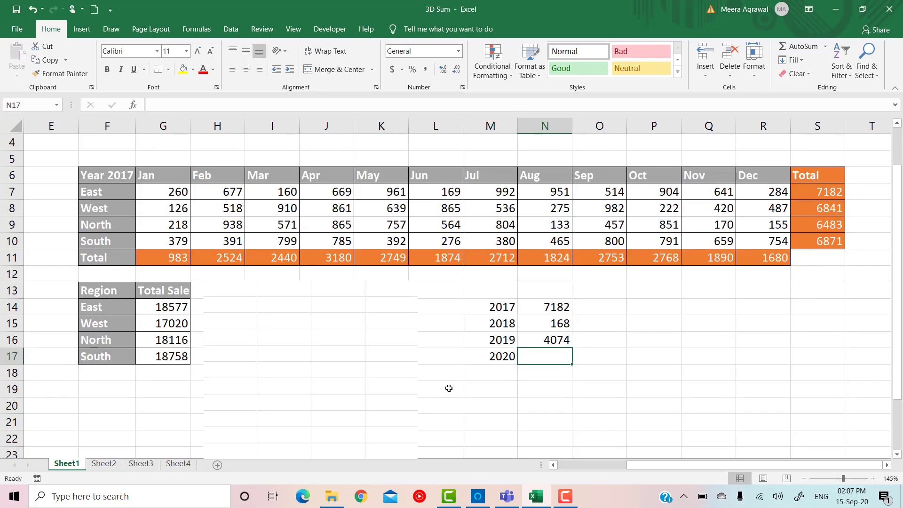
pyautogui.write('7153')
pyautogui.press('Return')
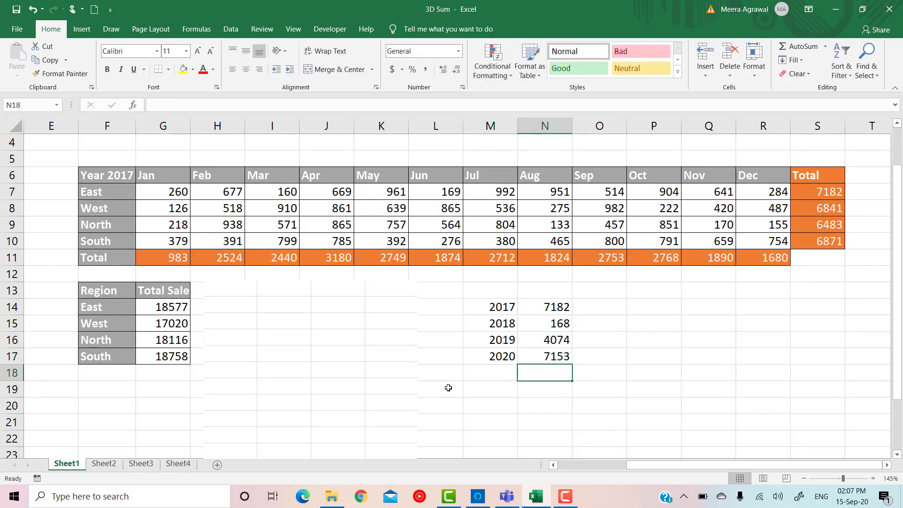
# Total the four yearly East values in N18 with =SUM(N14:N17).
pyautogui.write('=SUM(')
pyautogui.press('Up')
pyautogui.hotkey('shift', 'Up')
pyautogui.hotkey('shift', 'Up')
pyautogui.hotkey('shift', 'Up')
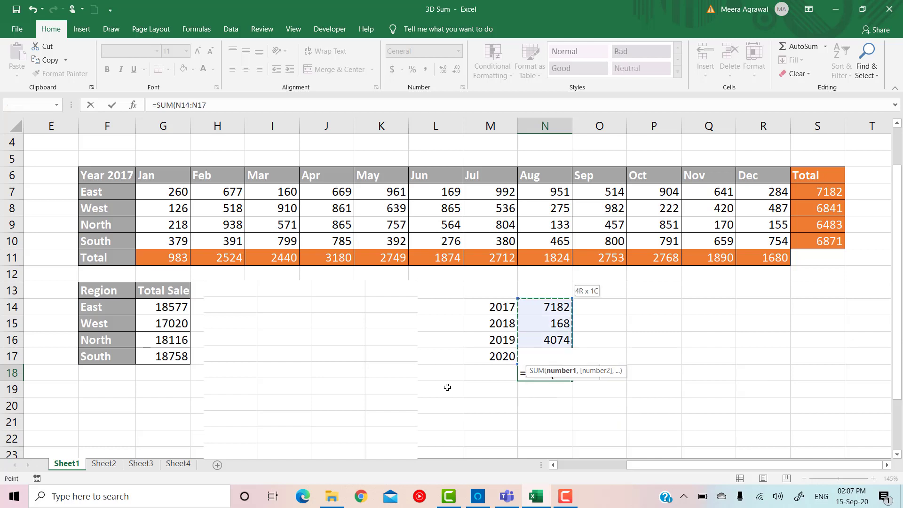
pyautogui.press('Up')
pyautogui.press('Up')
pyautogui.press('Up')
pyautogui.hotkey('shift', 'Down')
pyautogui.hotkey('shift', 'Down')
pyautogui.hotkey('shift', 'Down')
pyautogui.press('Return')
# Highlight the cross-check sum in N18 in yellow and compare it with East's total sale in G14.
pyautogui.press('Up')
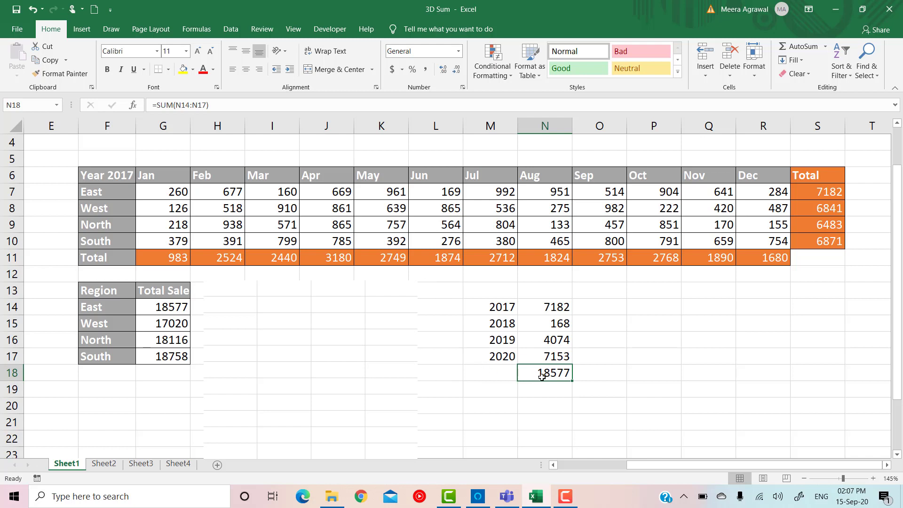
pyautogui.click(183, 69)
pyautogui.click(163, 304)
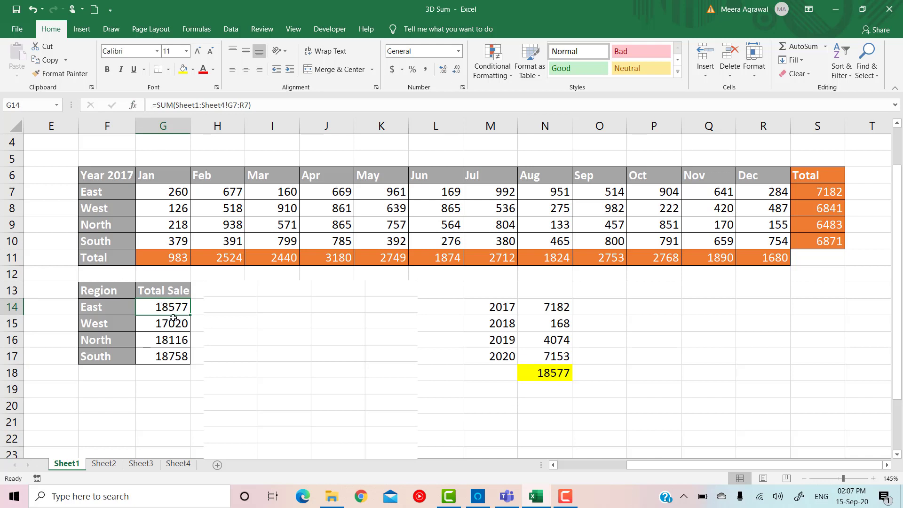
pyautogui.moveTo(479, 309); pyautogui.dragTo(545, 374)
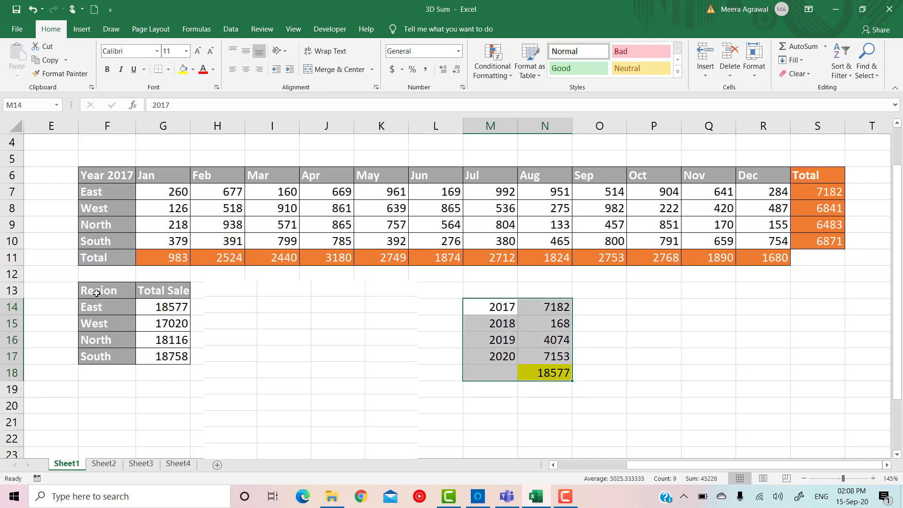
pyautogui.moveTo(96, 294); pyautogui.dragTo(160, 356)
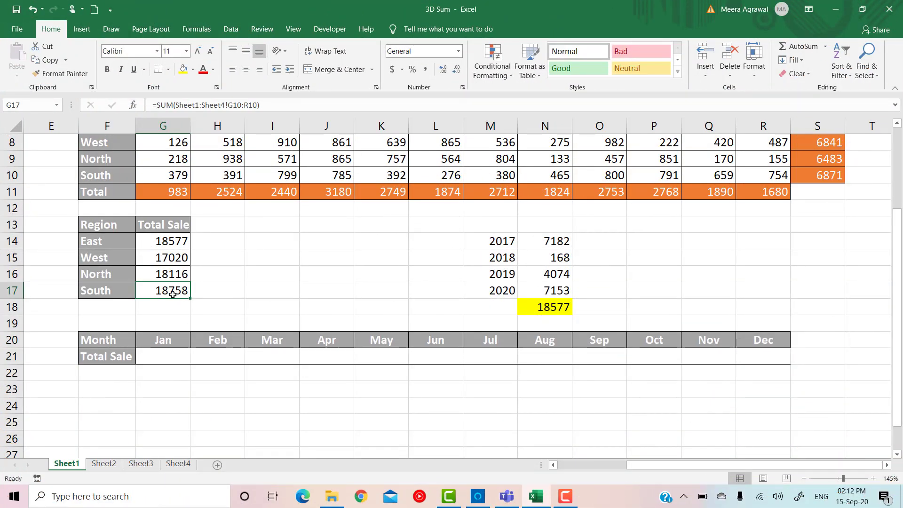
# Calculate January's total sale across all four sheets in G21 of Sheet1 with =SUM(Sheet1:Sheet4!G7:G10).
pyautogui.click(163, 360)
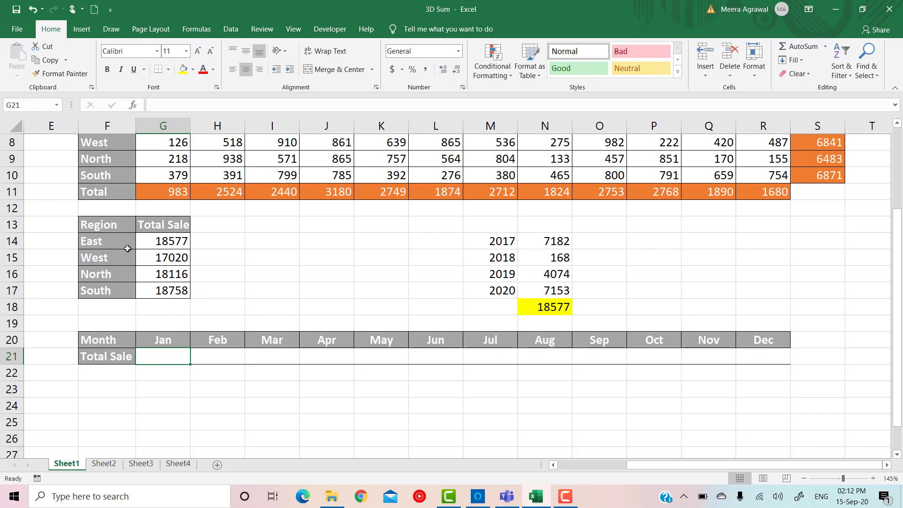
pyautogui.scroll(1, 150, 288)
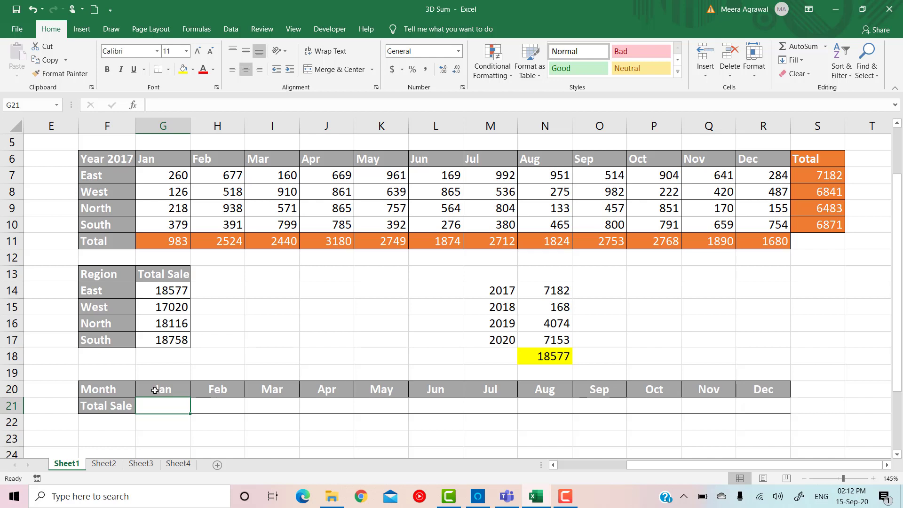
pyautogui.write('=SUM(')
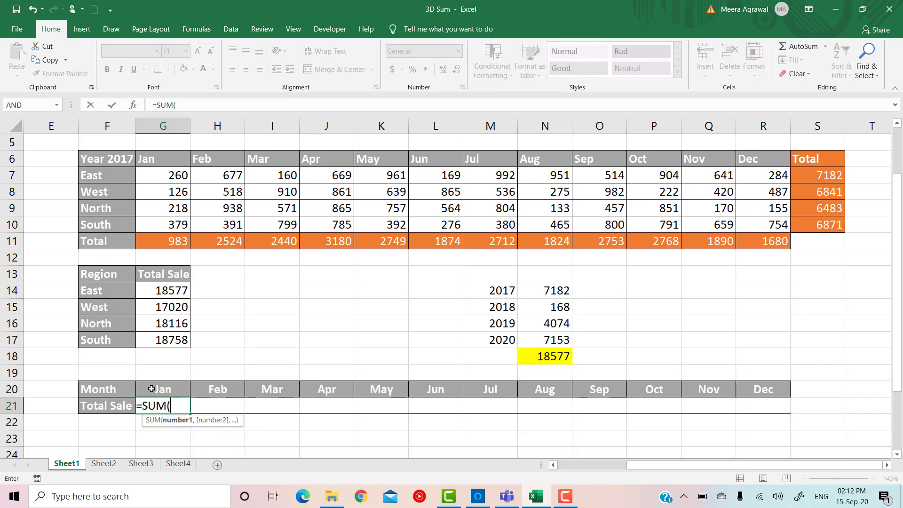
pyautogui.write('sHEET')
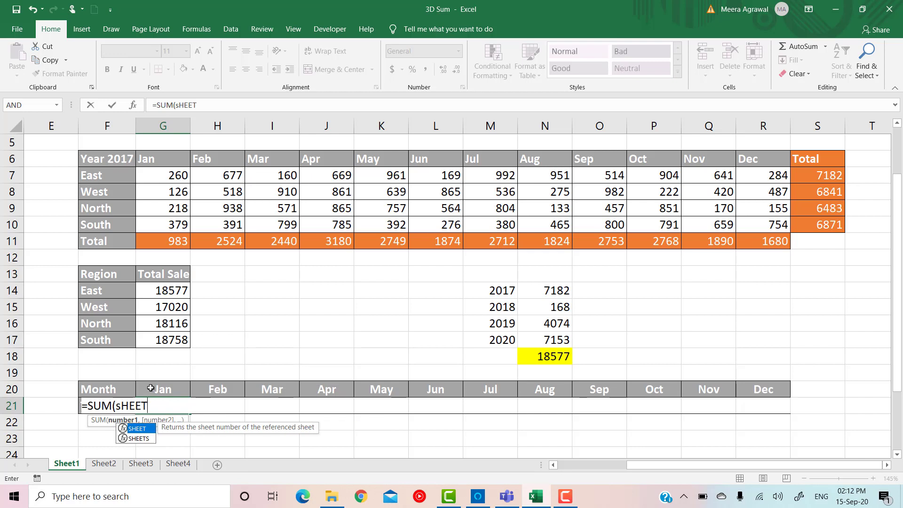
pyautogui.write('1:')
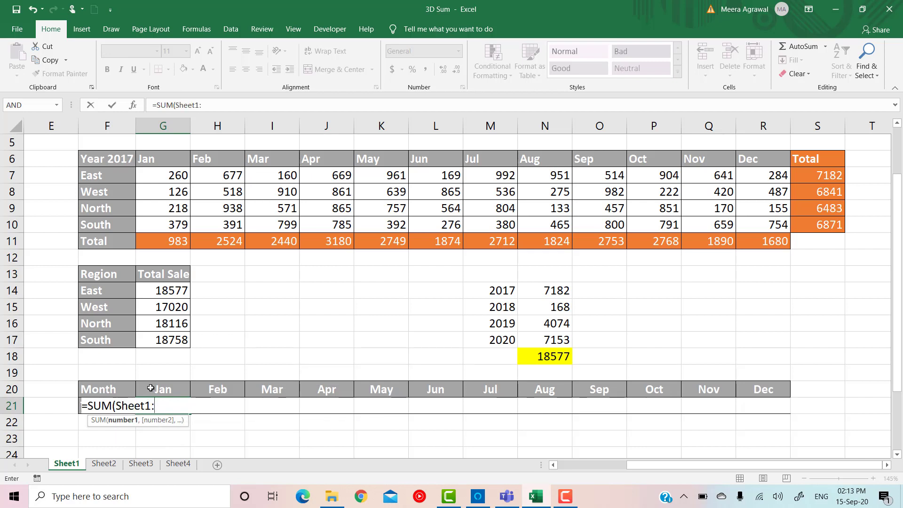
pyautogui.write('Sheet4')
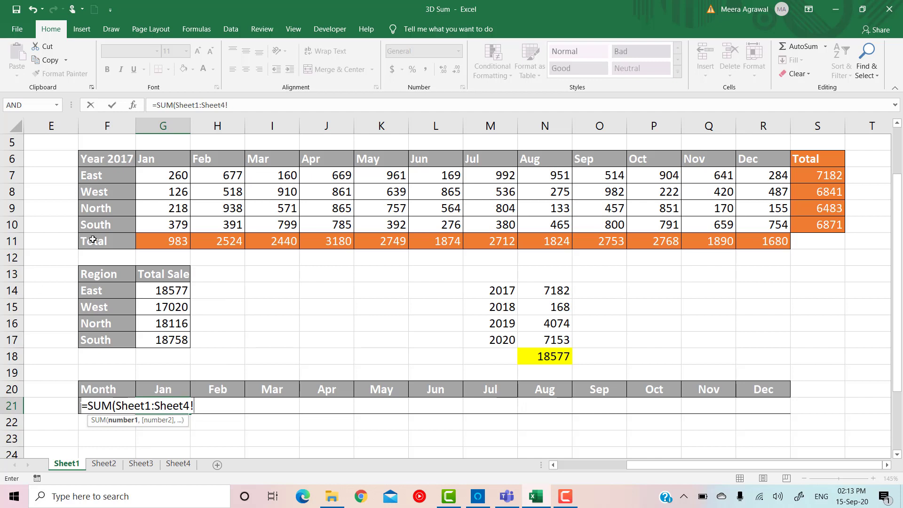
pyautogui.write('!')
pyautogui.moveTo(162, 177); pyautogui.dragTo(782, 176)
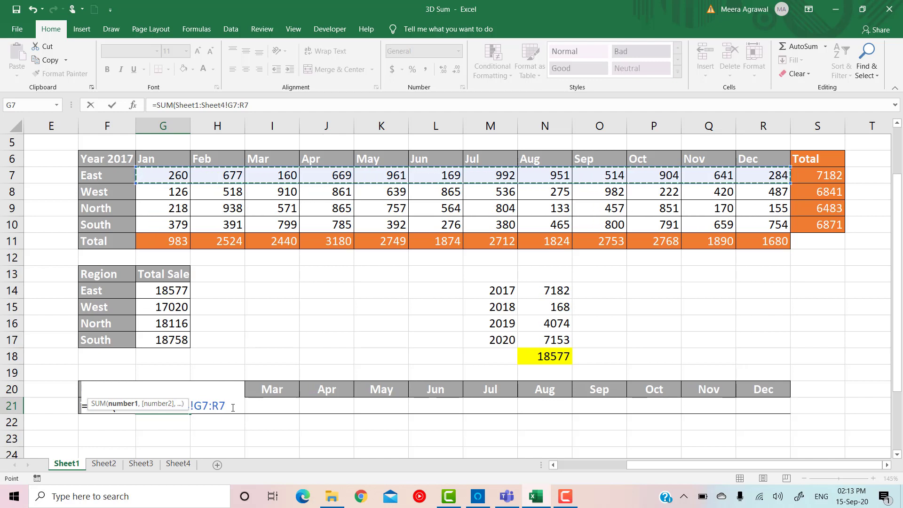
pyautogui.moveTo(170, 177); pyautogui.dragTo(169, 222)
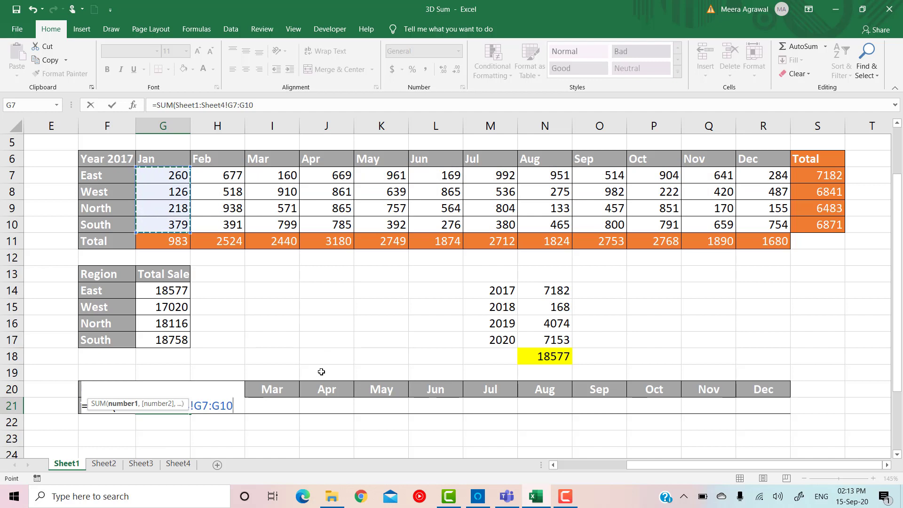
pyautogui.press('Return')
# Fill January's total sale formula from G21 across to December in R21 and check the copied formula in J21.
pyautogui.press('Up')
pyautogui.hotkey('shift', 'Right')
pyautogui.hotkey('shift', 'Right')
pyautogui.hotkey('shift', 'Right')
pyautogui.hotkey('shift', 'Right')
pyautogui.hotkey('shift', 'Right')
pyautogui.hotkey('shift', 'Right')
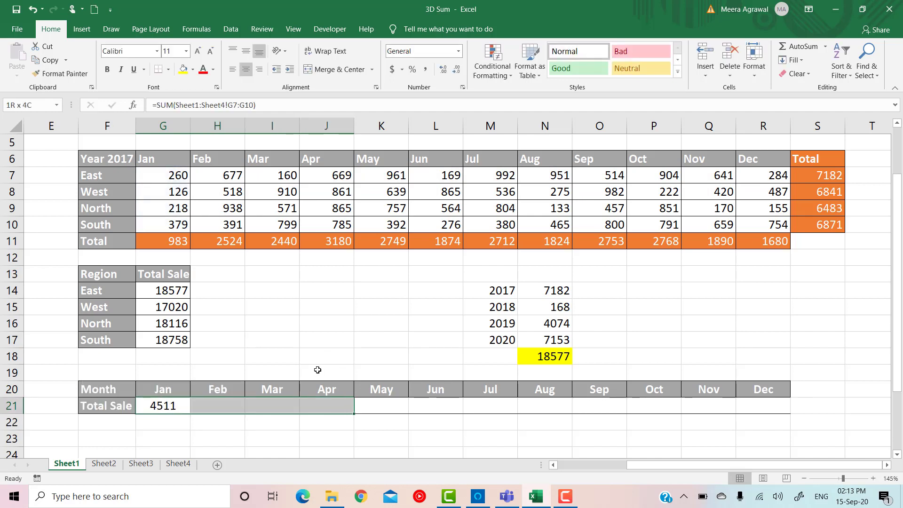
pyautogui.hotkey('shift', 'Right')
pyautogui.hotkey('shift', 'Right')
pyautogui.hotkey('shift', 'Right')
pyautogui.hotkey('shift', 'Right')
pyautogui.hotkey('shift', 'Right')
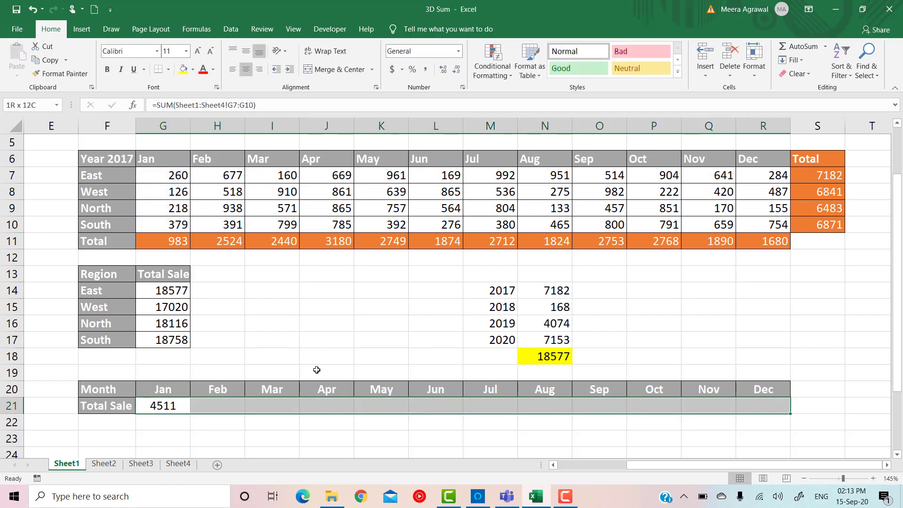
pyautogui.hotkey('ctrl', 'r')
pyautogui.click(324, 405)
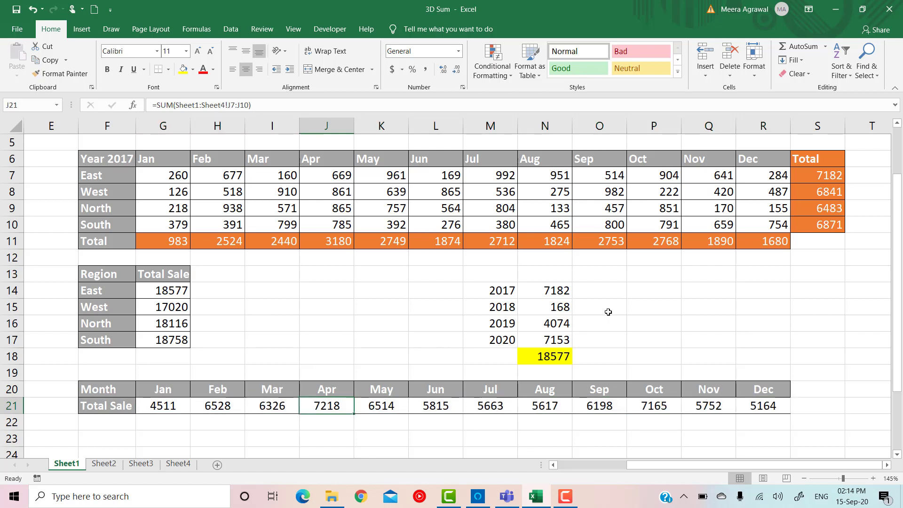
# Start a cross-check list of January's totals by entering Sheet1's January total, 983, in Q14.
pyautogui.moveTo(173, 172); pyautogui.dragTo(172, 222)
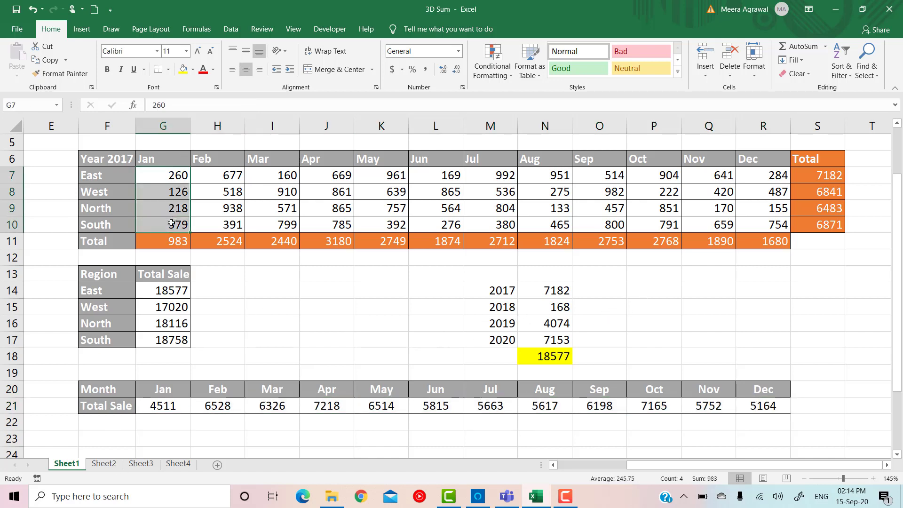
pyautogui.click(185, 241)
pyautogui.click(711, 284)
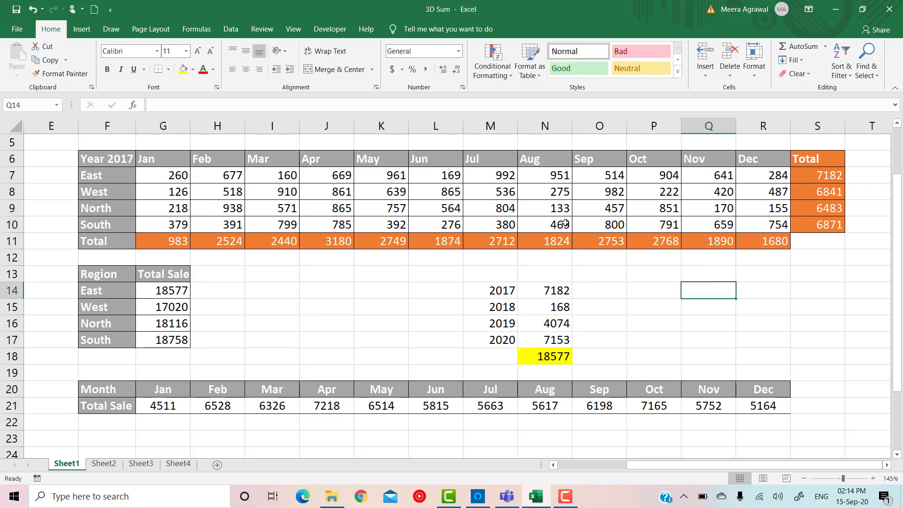
pyautogui.write('983')
pyautogui.press('Return')
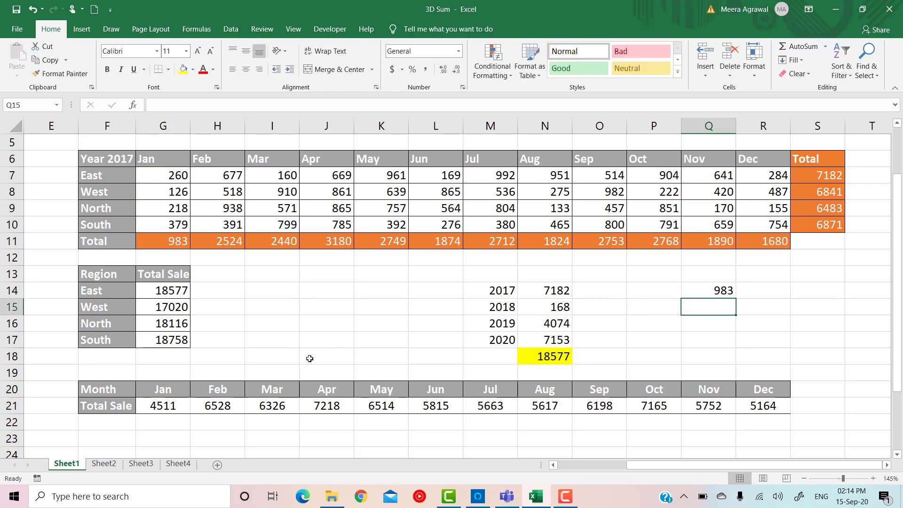
# Look up January's total on Sheet2 and enter it as 52 in Q15 of Sheet1.
pyautogui.click(103, 465)
pyautogui.click(71, 466)
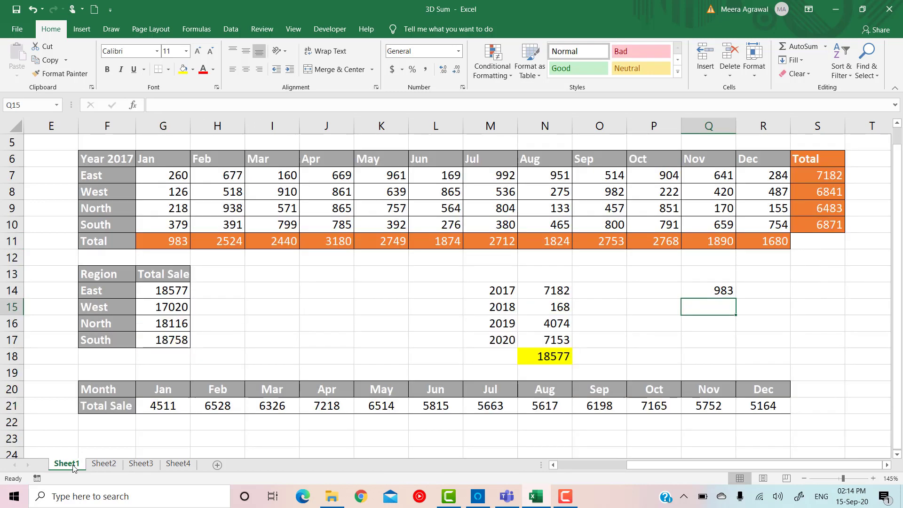
pyautogui.write('52')
pyautogui.press('Return')
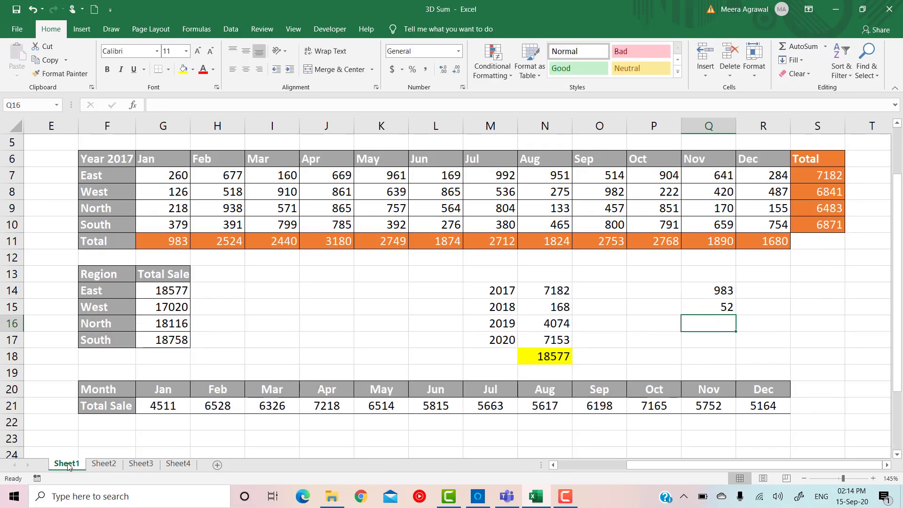
# Look up January's total on Sheet3 and enter it as 1194 in Q16 of Sheet1.
pyautogui.click(140, 466)
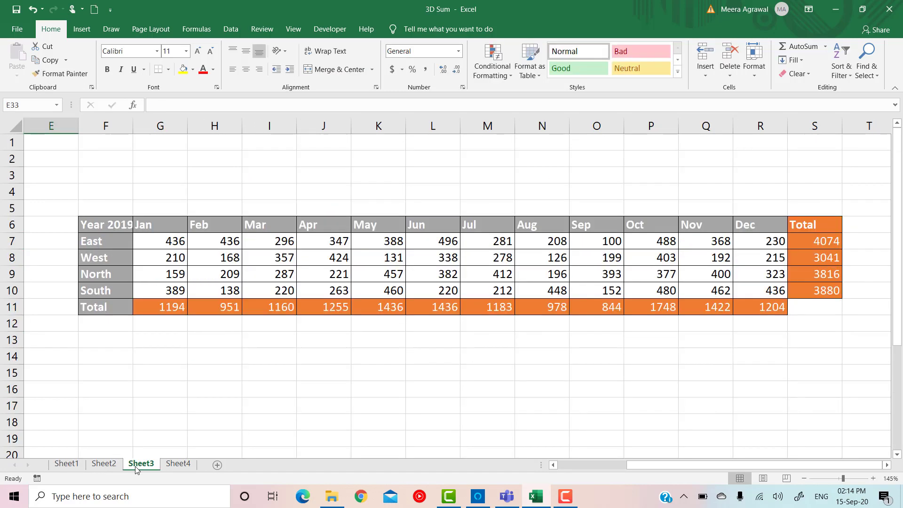
pyautogui.click(70, 466)
pyautogui.write('1194')
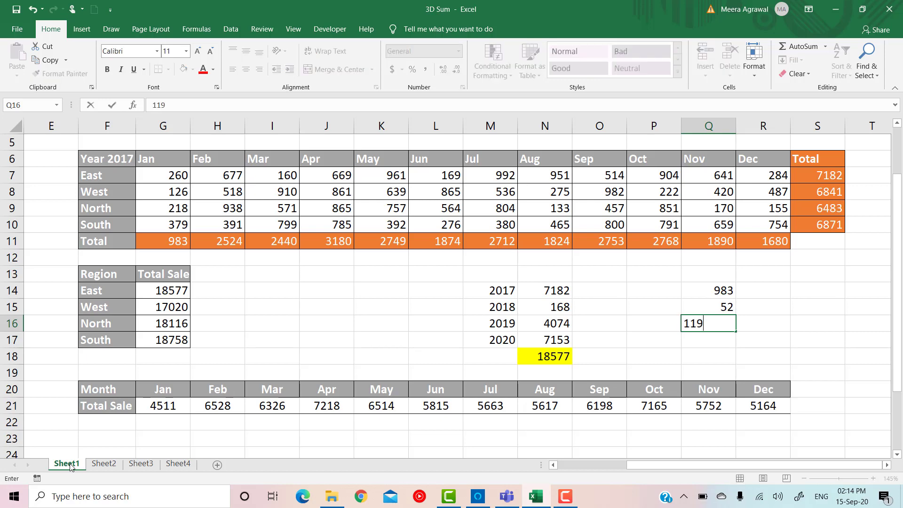
pyautogui.press('Return')
# Look up January's total on Sheet4 and enter it as 2282 in Q17 of Sheet1.
pyautogui.click(178, 464)
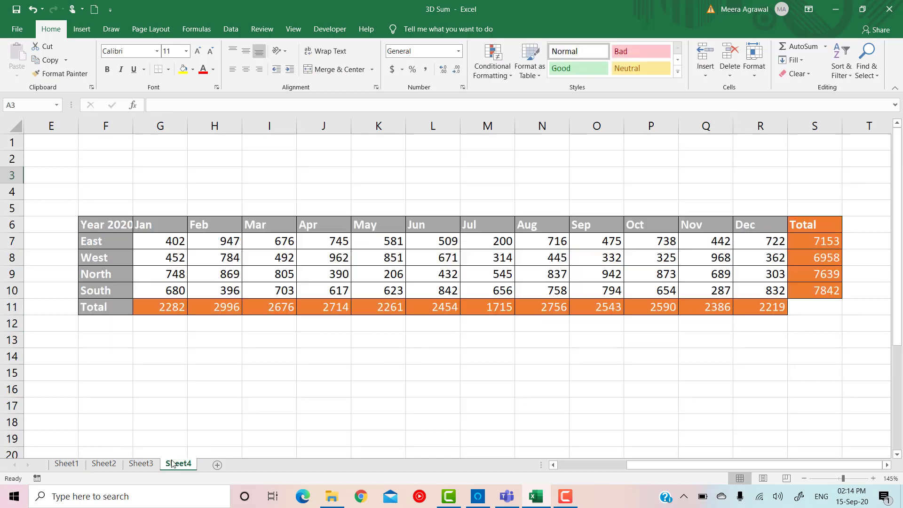
pyautogui.click(69, 464)
pyautogui.write('2282')
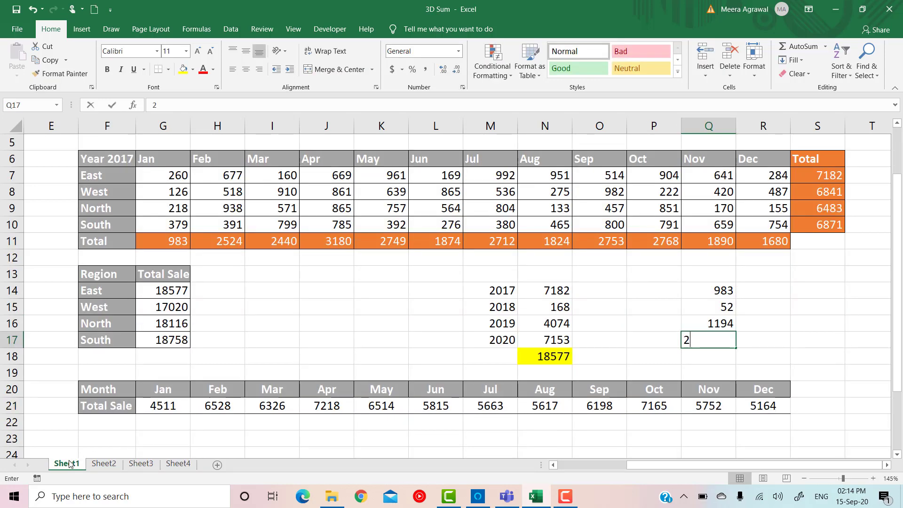
pyautogui.press('Return')
# Total the January cross-check values in Q18 with =SUM(Q14:Q17) and highlight that cell in yellow like N18.
pyautogui.write('=sum')
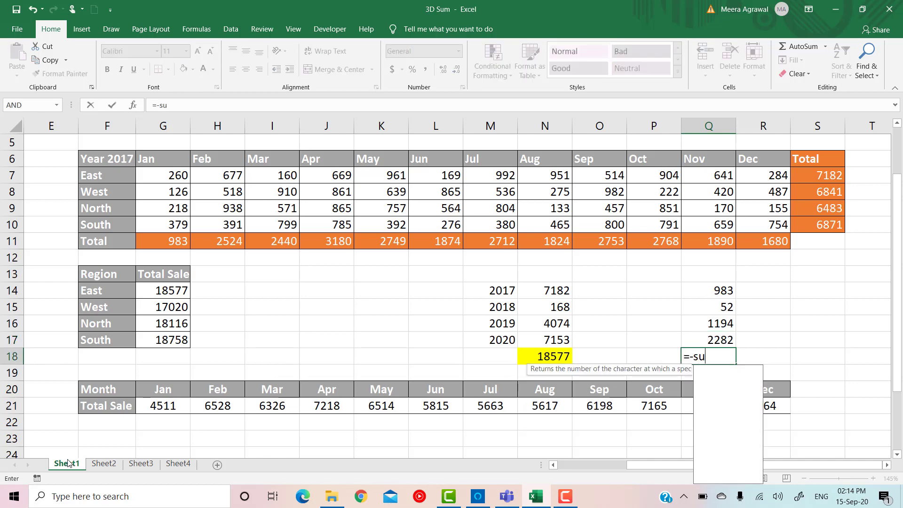
pyautogui.press('BackSpace')
pyautogui.press('BackSpace')
pyautogui.press('BackSpace')
pyautogui.write('sum(')
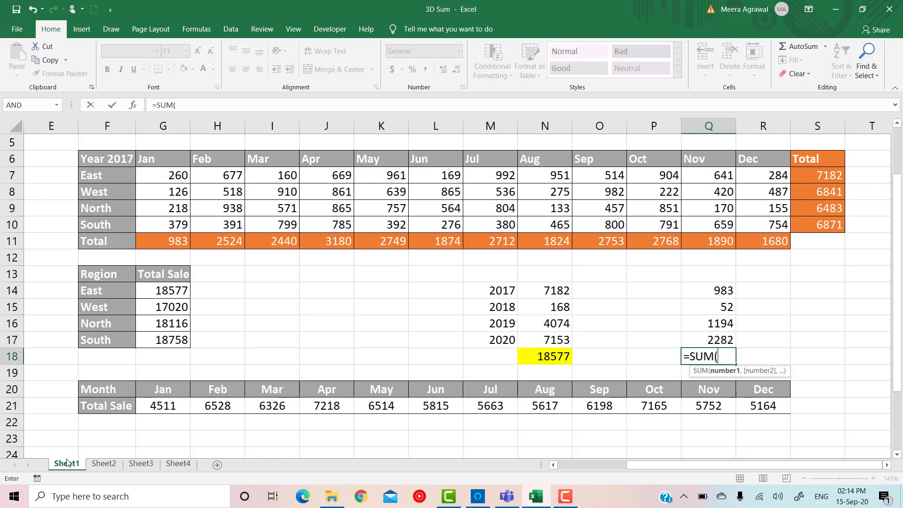
pyautogui.press('Up')
pyautogui.press('Up')
pyautogui.press('Up')
pyautogui.press('Up')
pyautogui.press('Return')
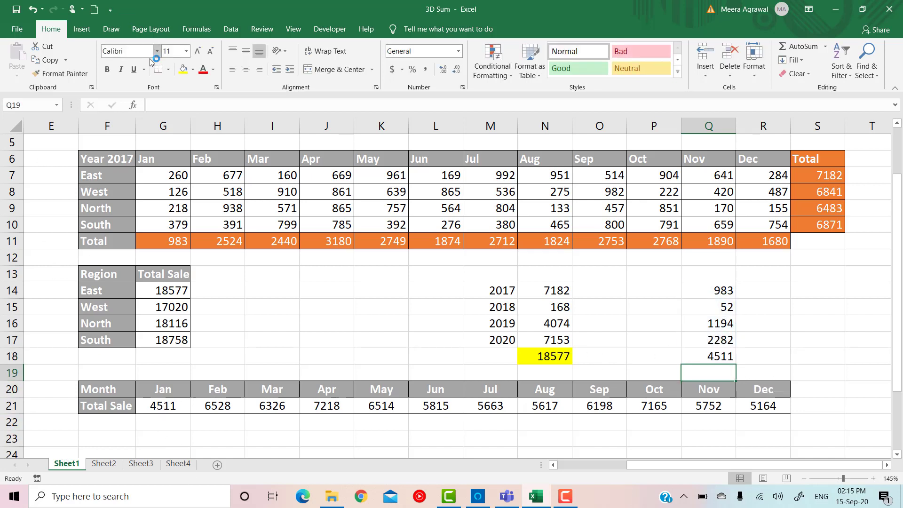
pyautogui.click(553, 356)
pyautogui.click(709, 356)
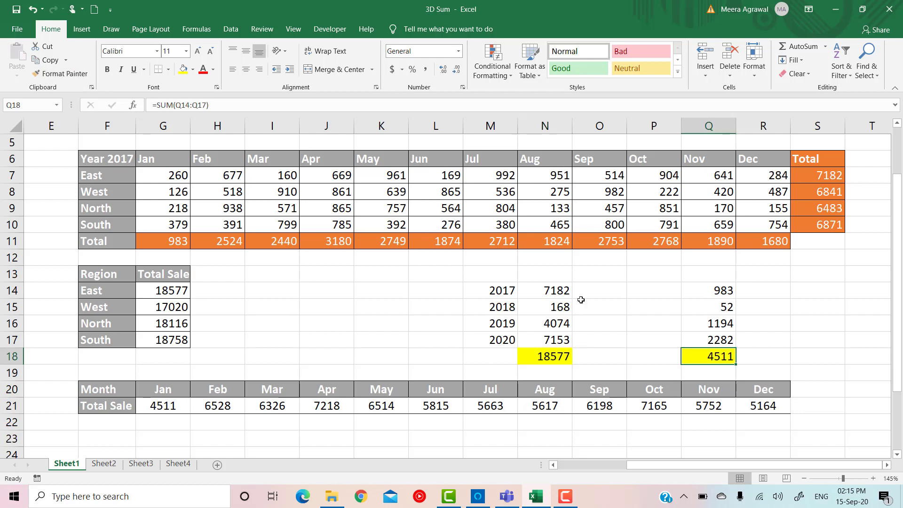